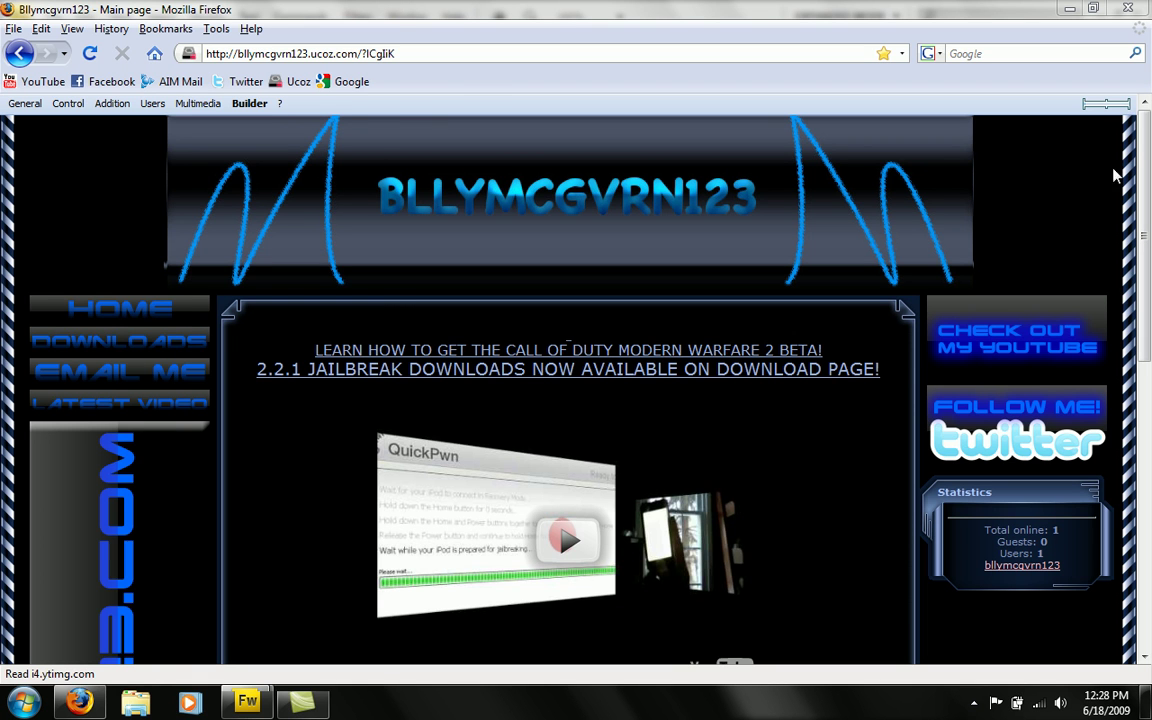
# - Shrink Firefox, reload the uCoz home page, then bring up Fireworks' 200 × 30 New Document settings
pyautogui.doubleClick(985, 10)
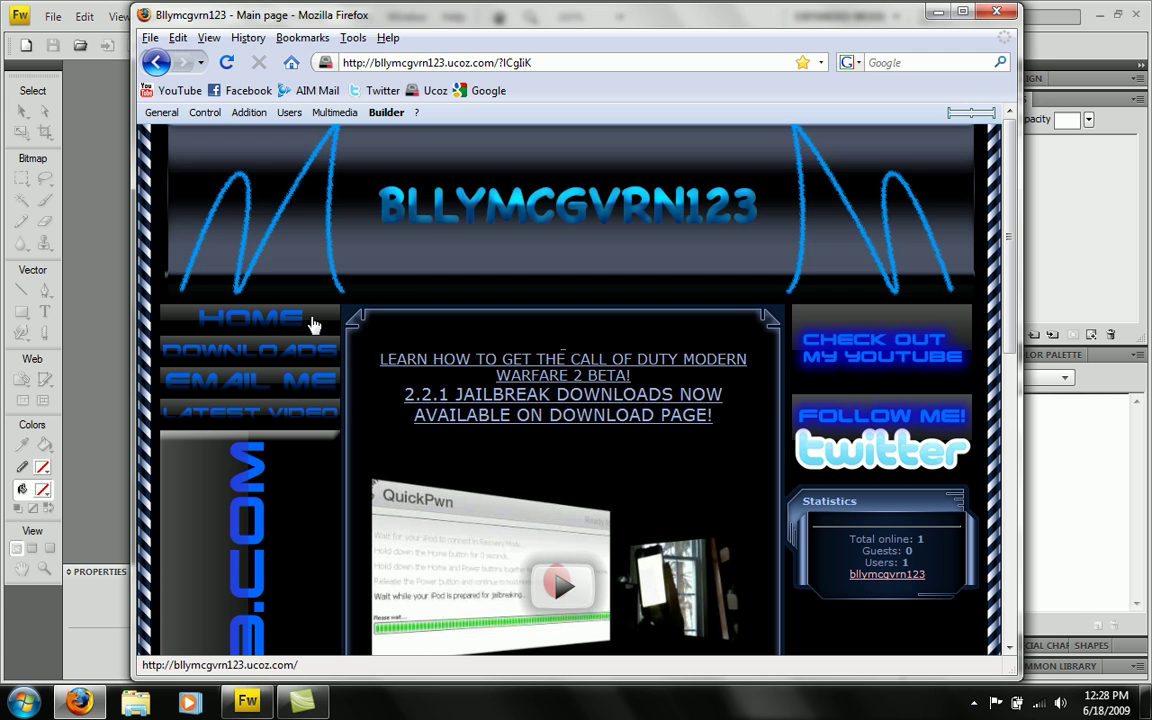
pyautogui.click(228, 322)
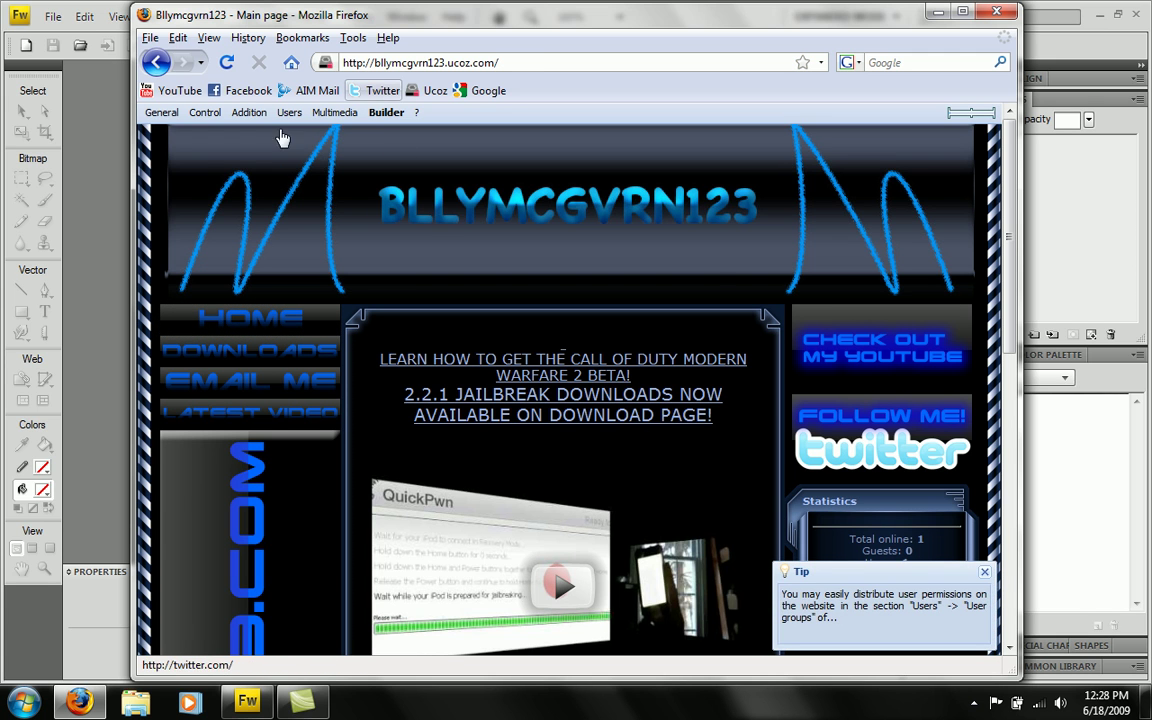
pyautogui.click(100, 22)
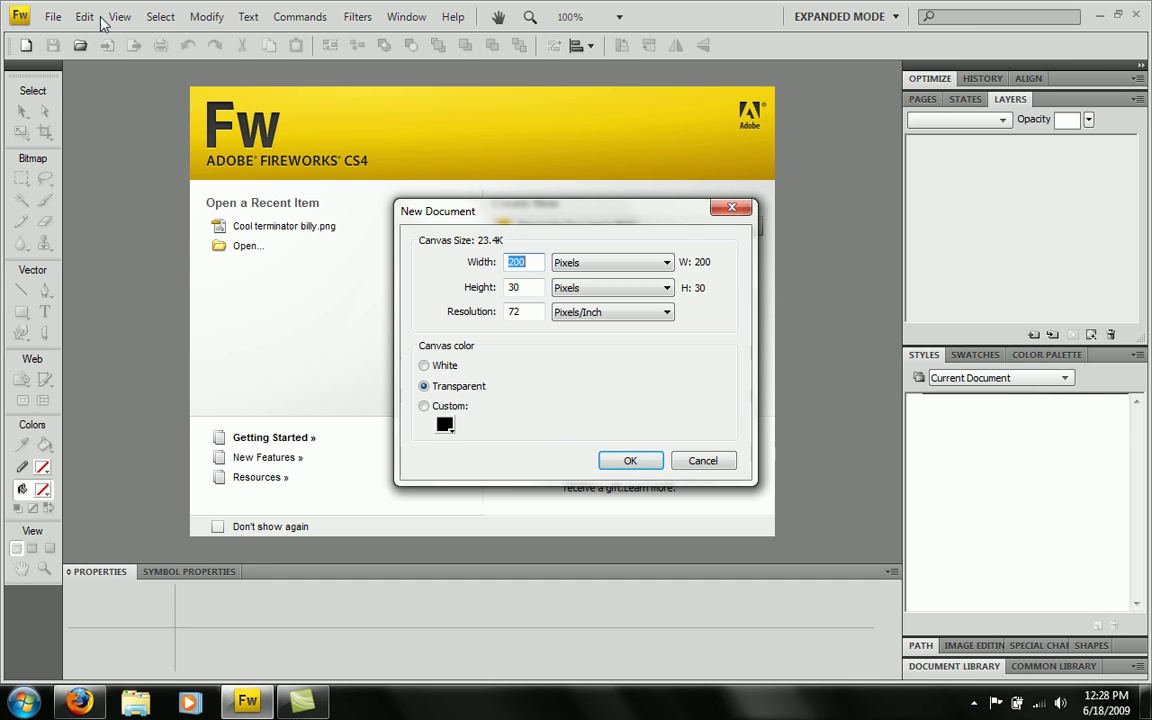
# - Create a transparent canvas 200 pixels wide with the height changed to 50 pixels
pyautogui.click(523, 286)
pyautogui.write('50')
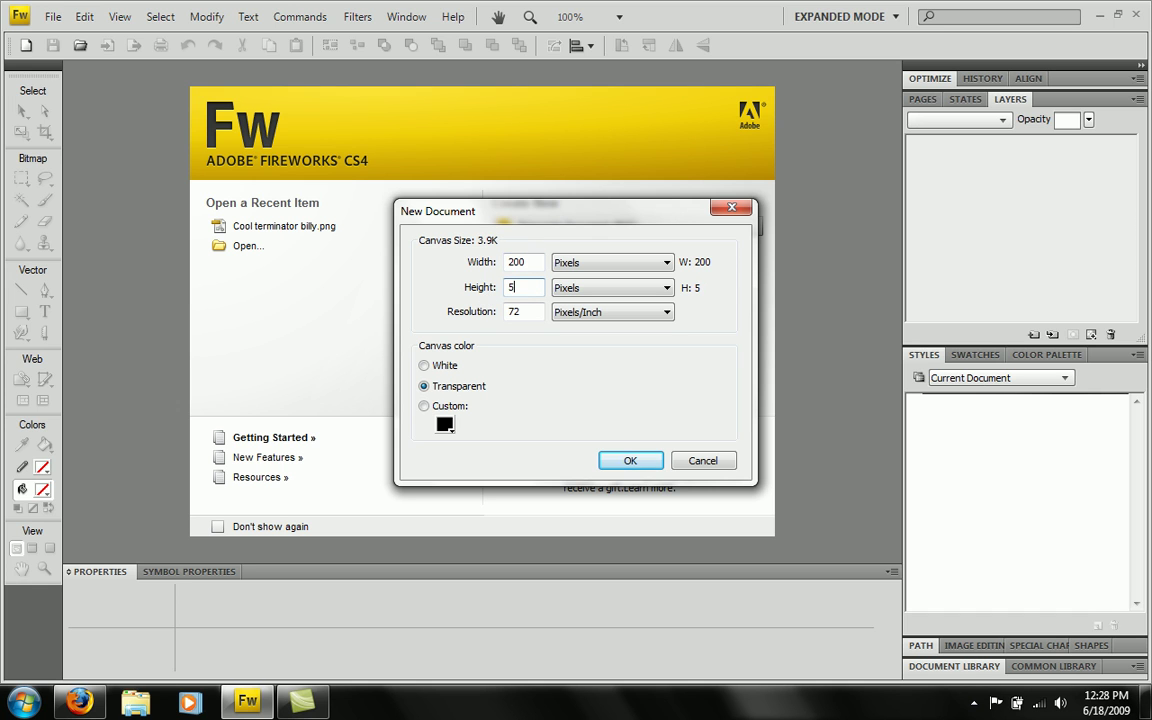
pyautogui.click(630, 461)
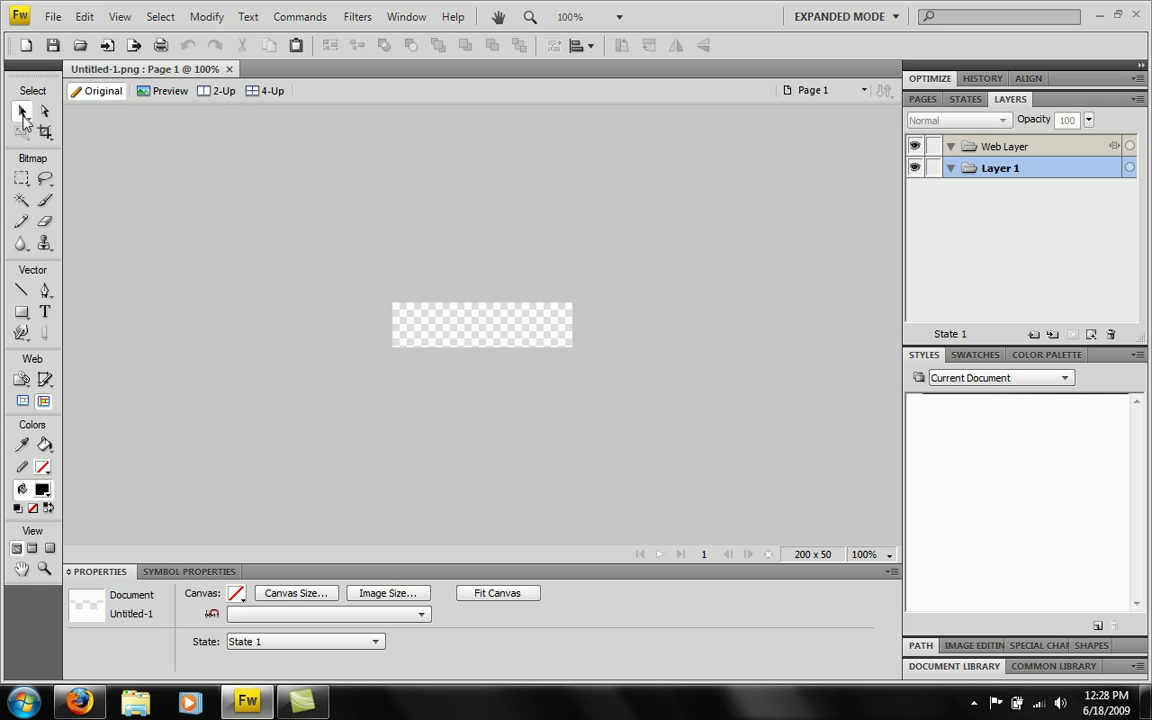
# - Draw a rectangle over the whole canvas and apply the Chrome 007 style from Chrome Styles
pyautogui.click(22, 311)
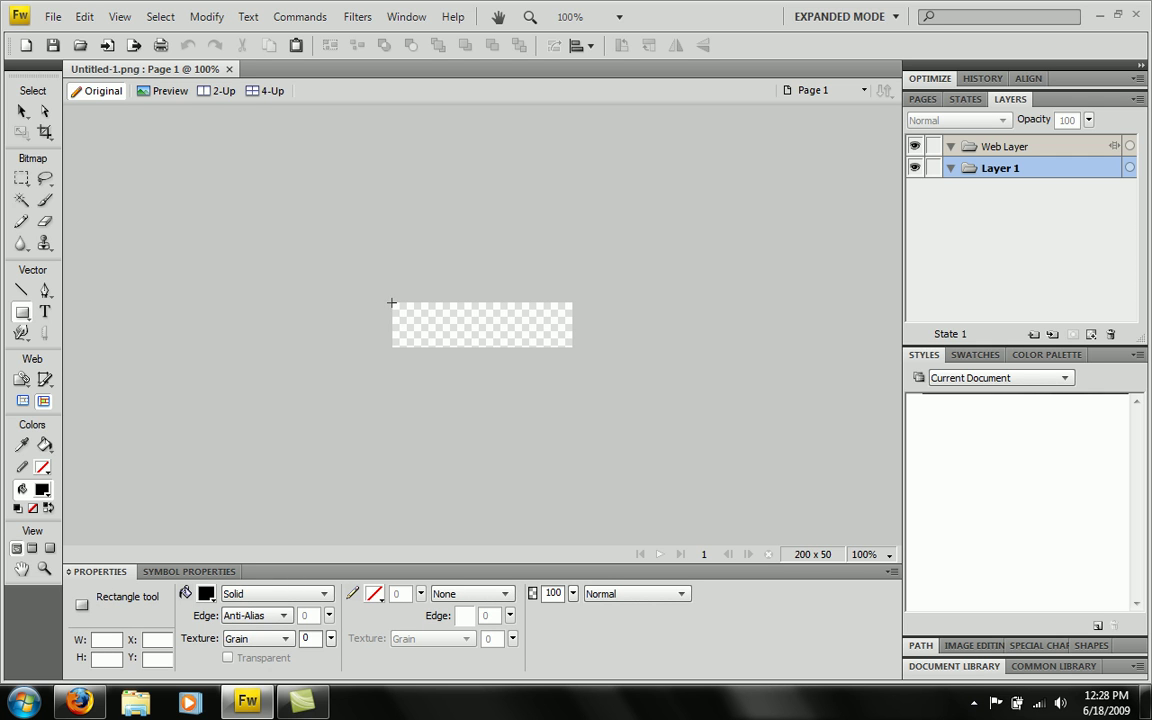
pyautogui.moveTo(391, 302); pyautogui.dragTo(574, 348)
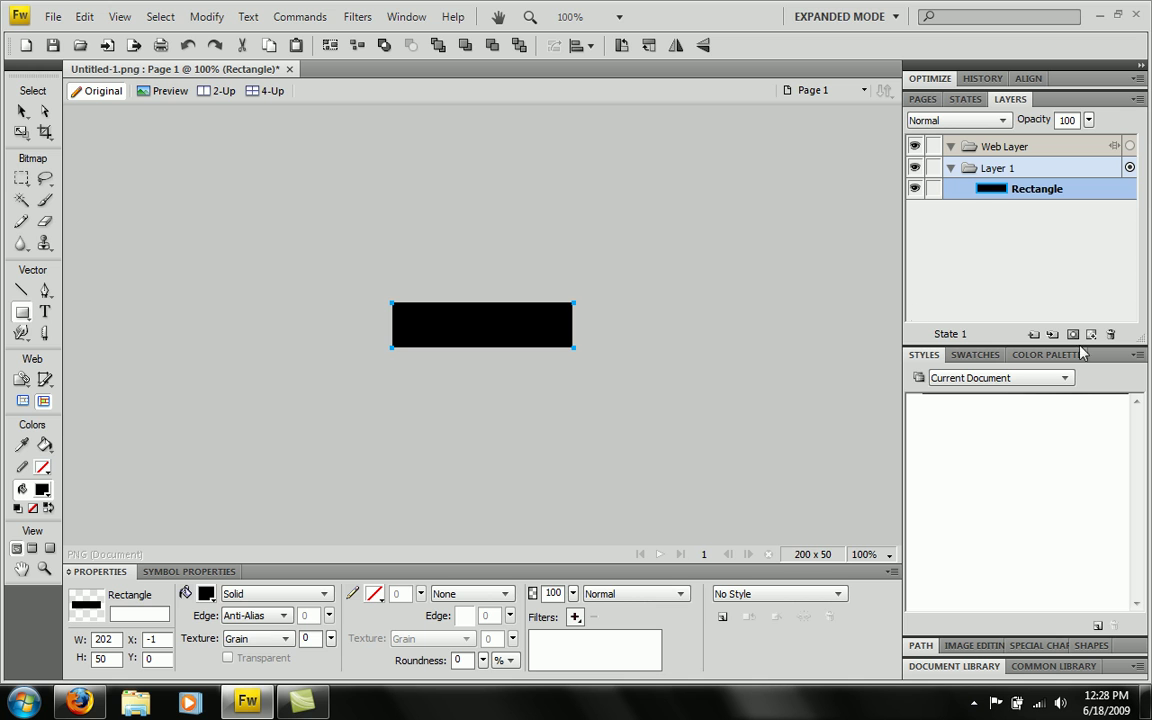
pyautogui.click(1065, 378)
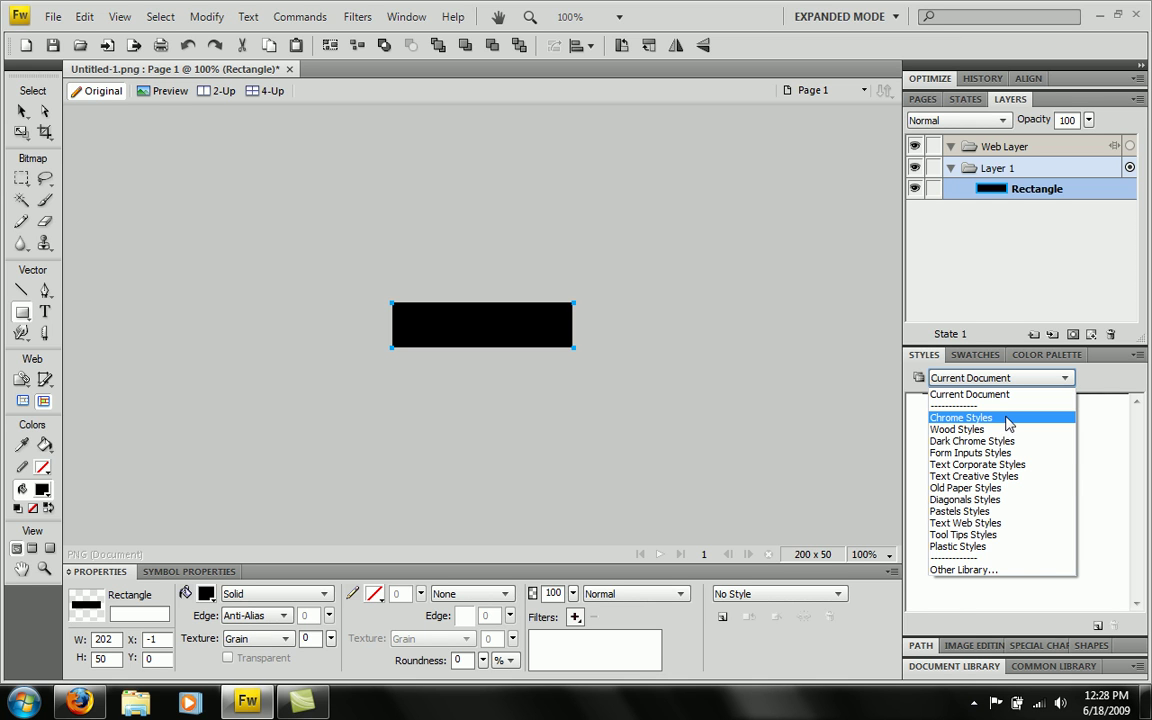
pyautogui.click(1007, 420)
pyautogui.click(924, 446)
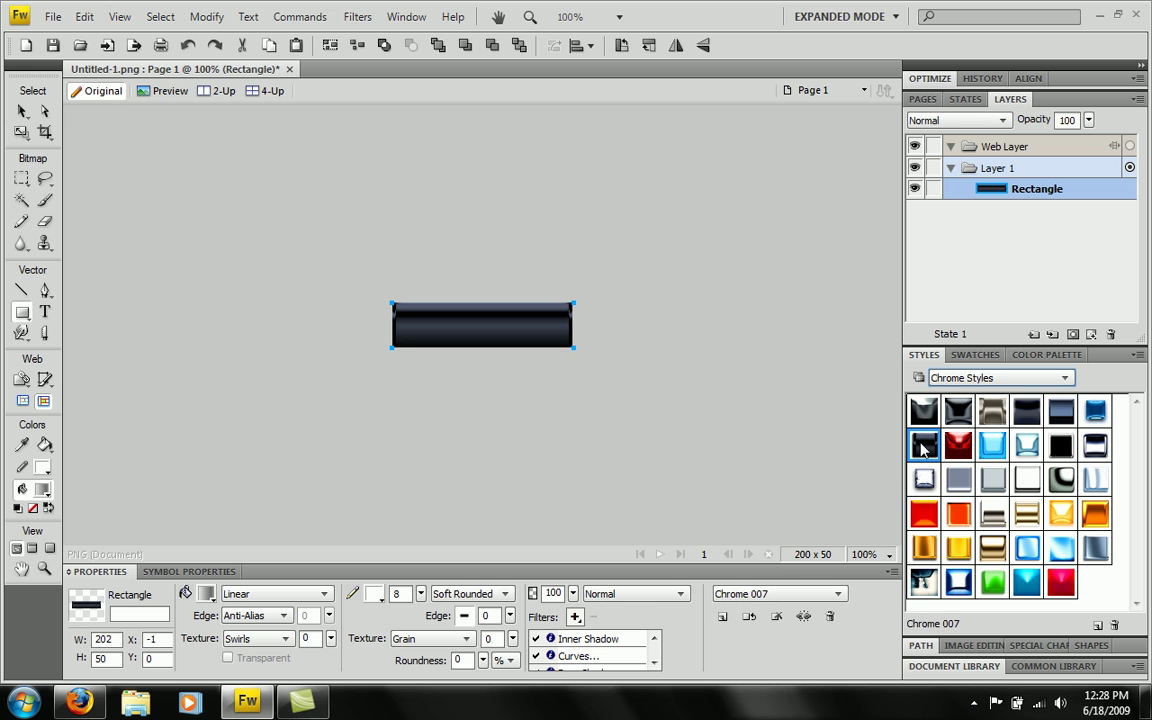
# - Type the word HOME on the button with the Text tool
pyautogui.click(45, 311)
pyautogui.click(460, 313)
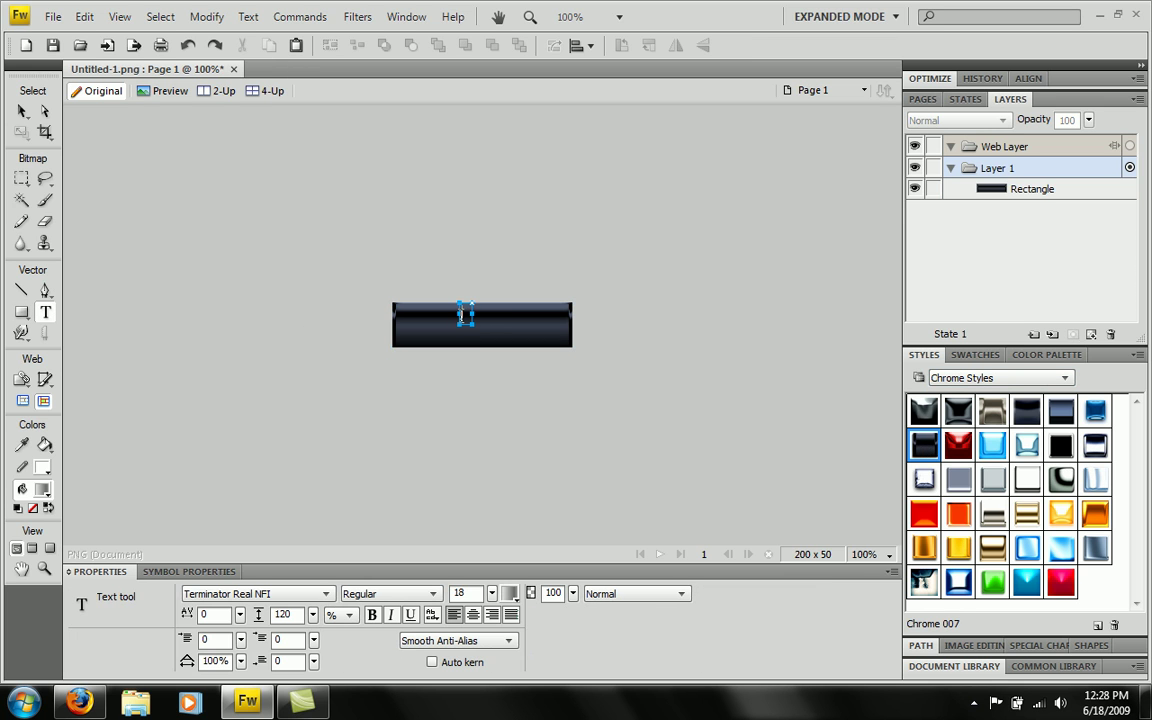
pyautogui.write('HOME')
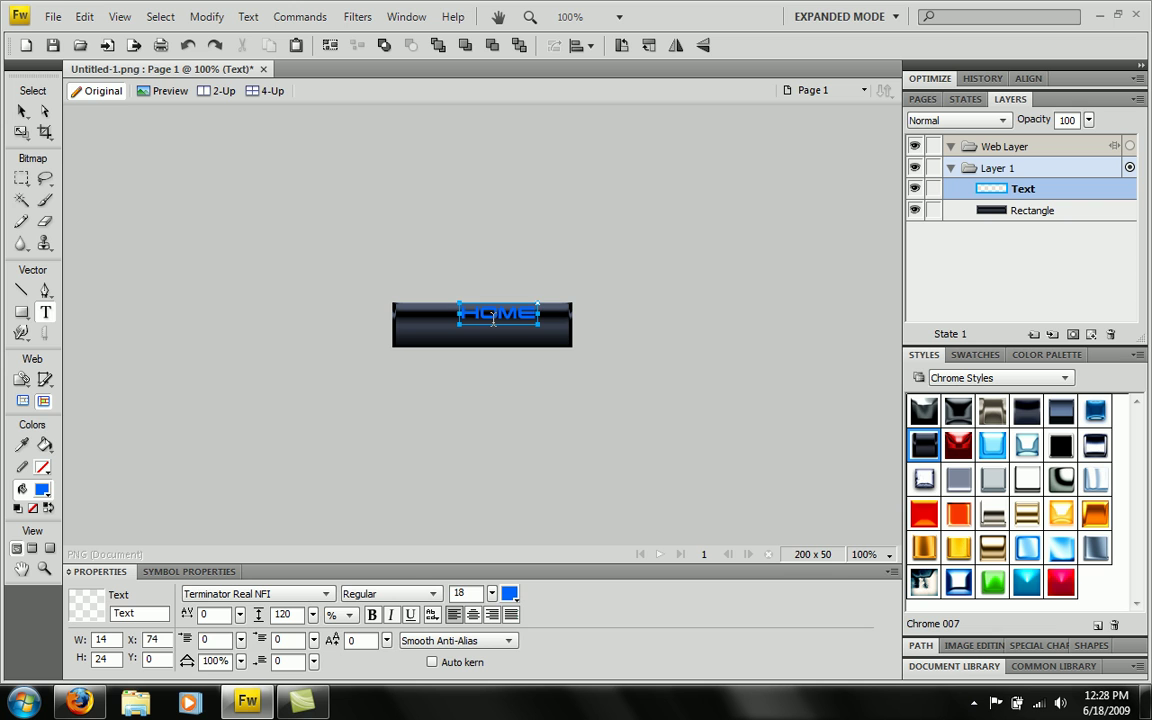
# - Enlarge HOME from size 18 to 33 and centre it on the button
pyautogui.click(501, 314)
pyautogui.hotkey('ctrl', 'a')
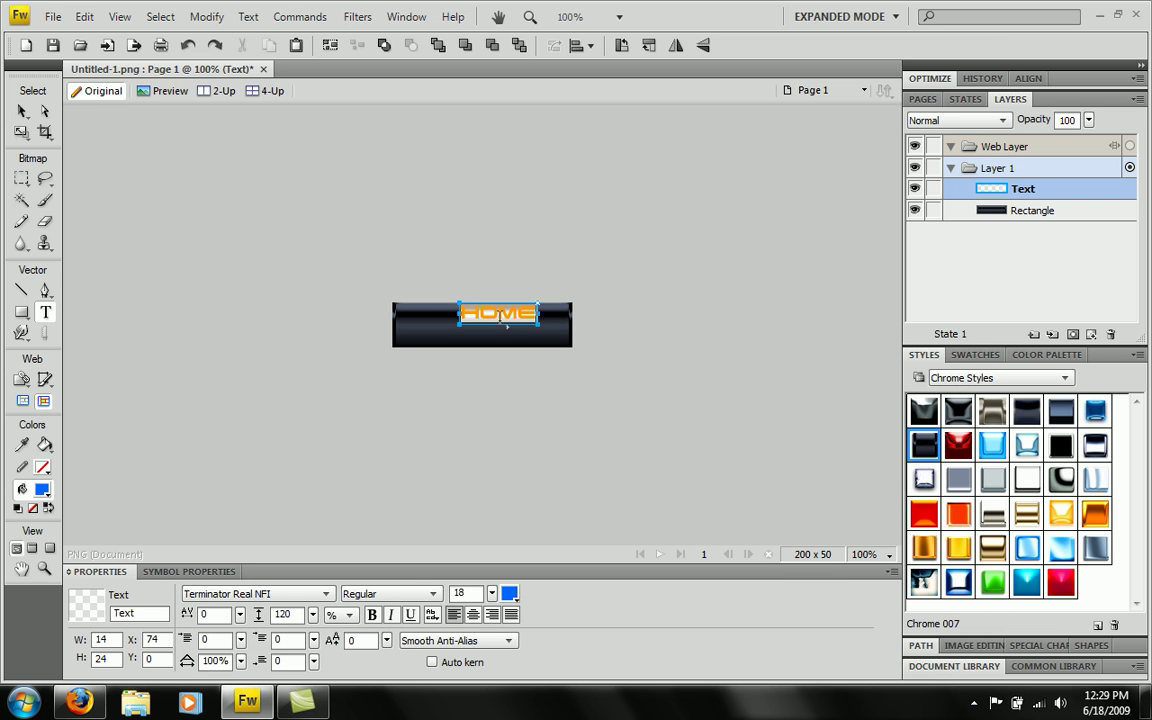
pyautogui.moveTo(492, 596); pyautogui.dragTo(497, 580)
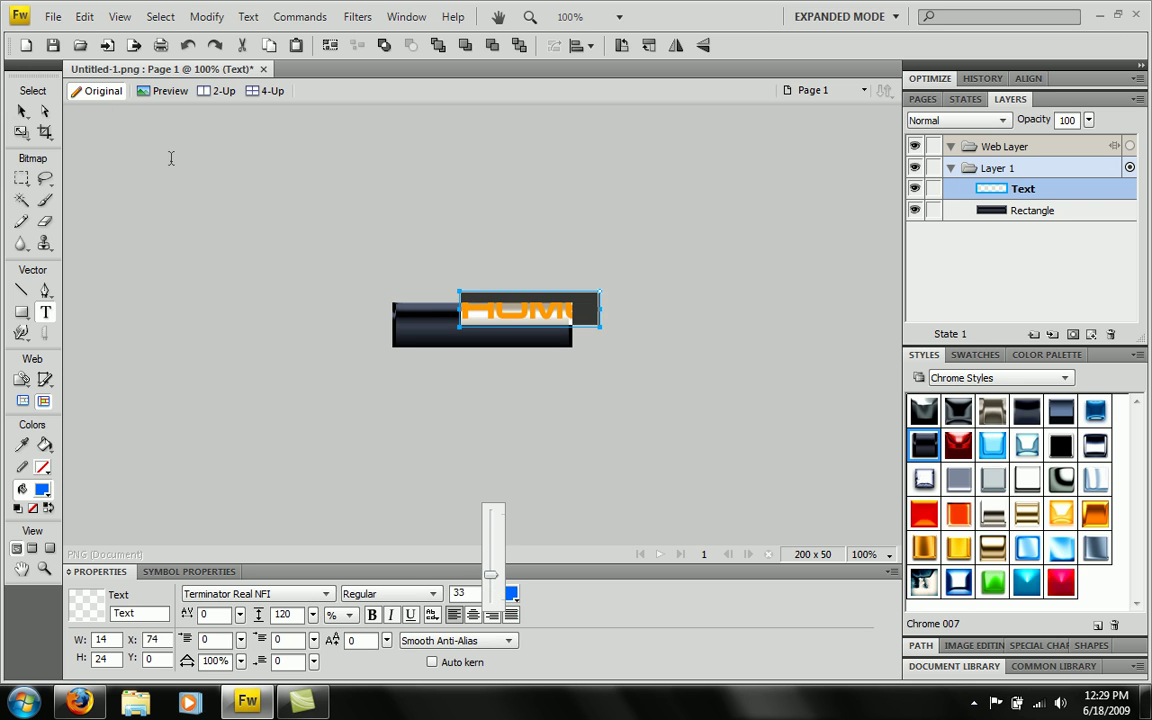
pyautogui.click(22, 111)
pyautogui.moveTo(520, 314); pyautogui.dragTo(483, 329)
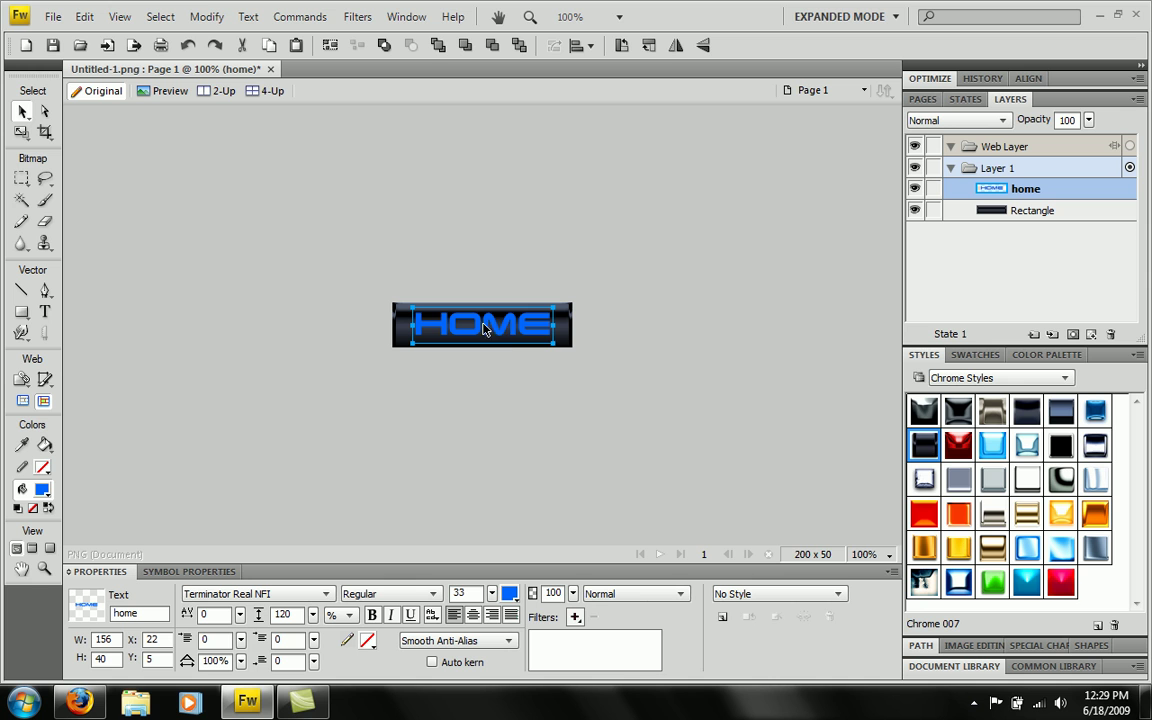
# - Add a blue Glow filter to the HOME text
pyautogui.click(575, 617)
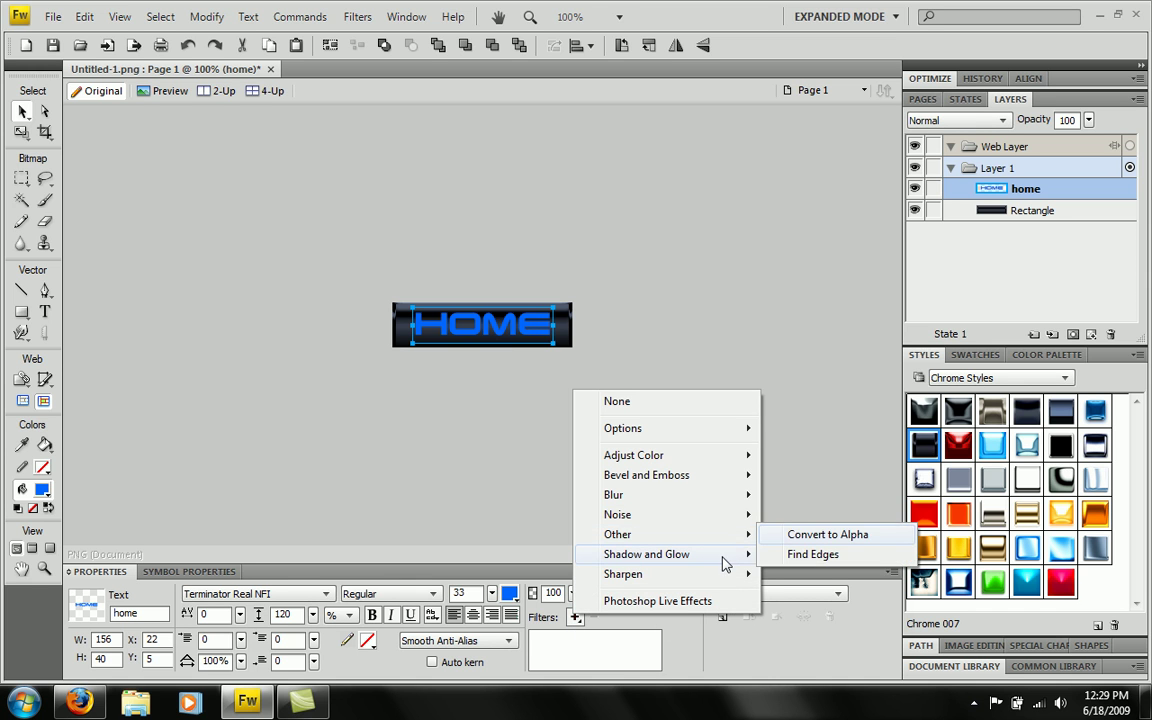
pyautogui.moveTo(730, 555)
pyautogui.click(795, 574)
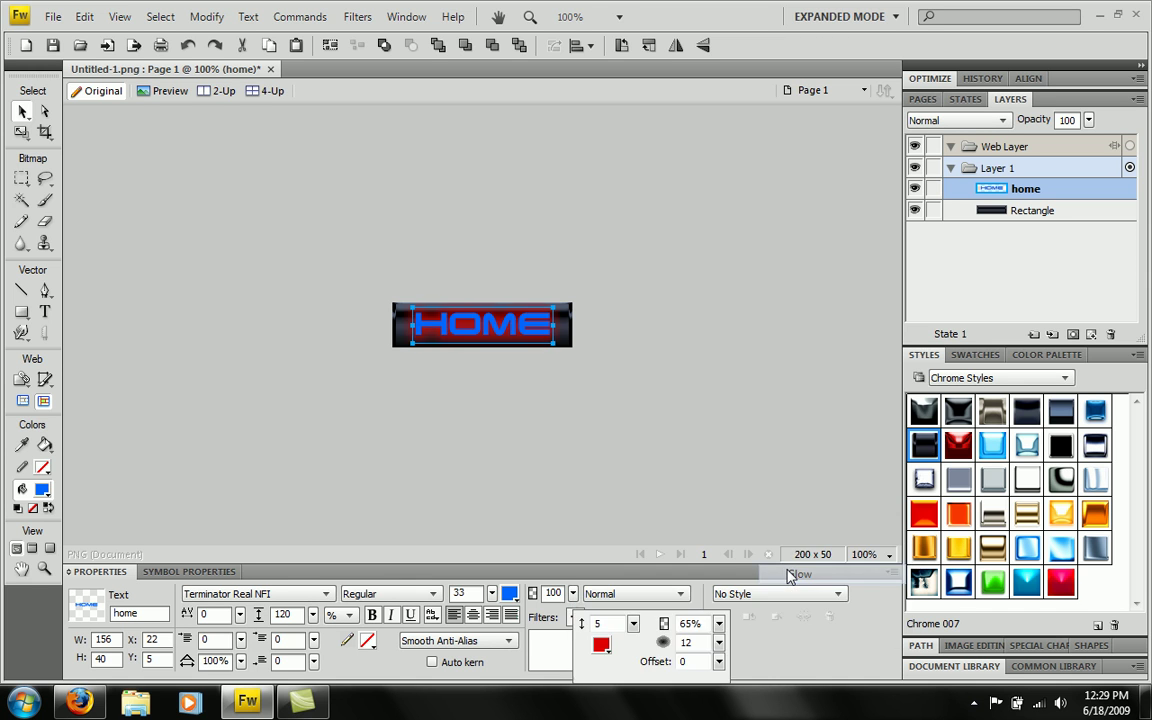
pyautogui.click(603, 645)
pyautogui.click(617, 597)
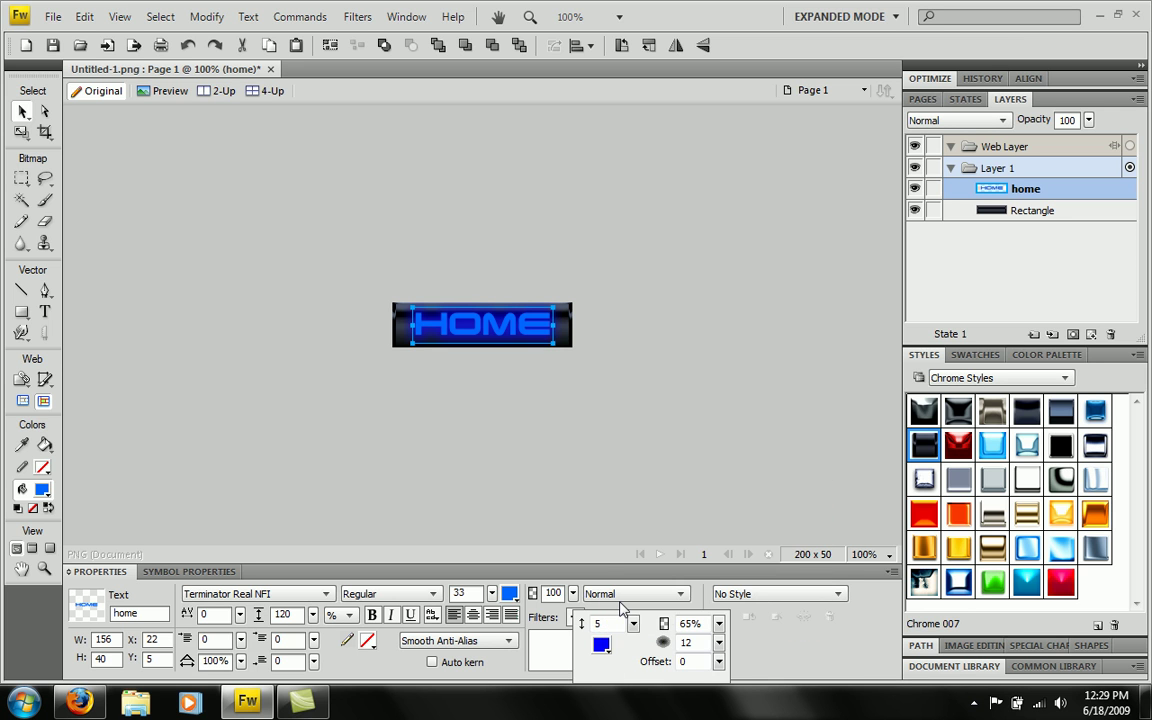
pyautogui.click(624, 446)
pyautogui.click(540, 358)
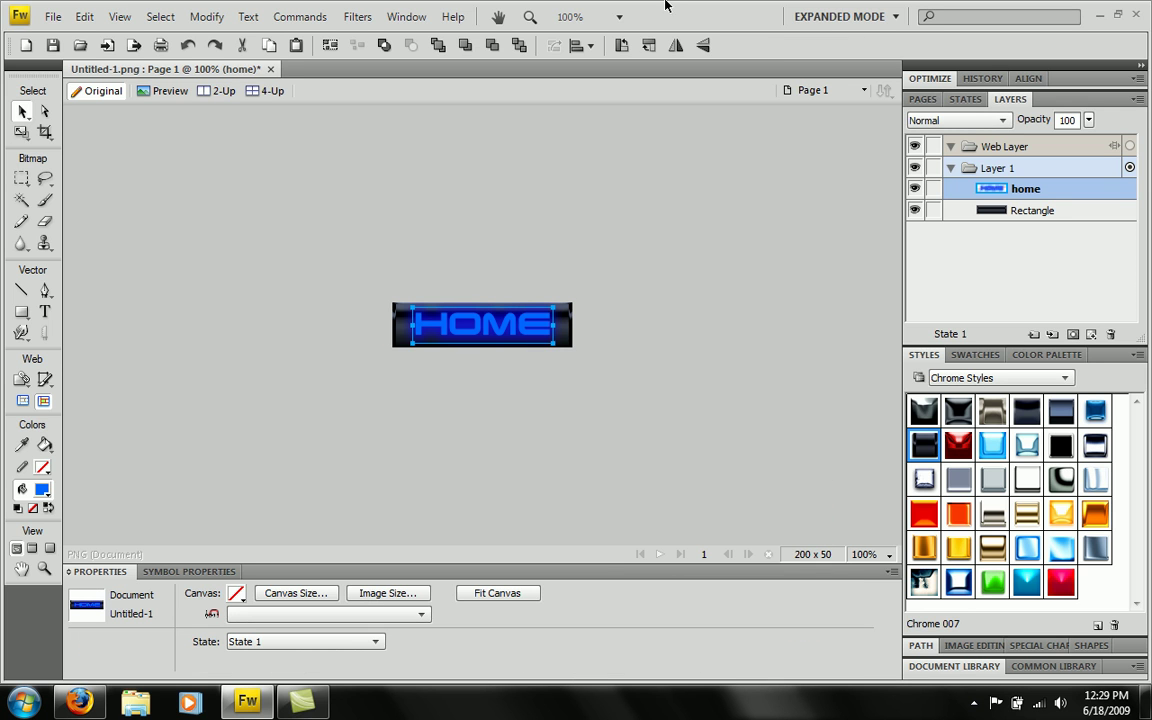
# - Apply a vertical fading Auto Vector Mask to the HOME text
pyautogui.click(318, 16)
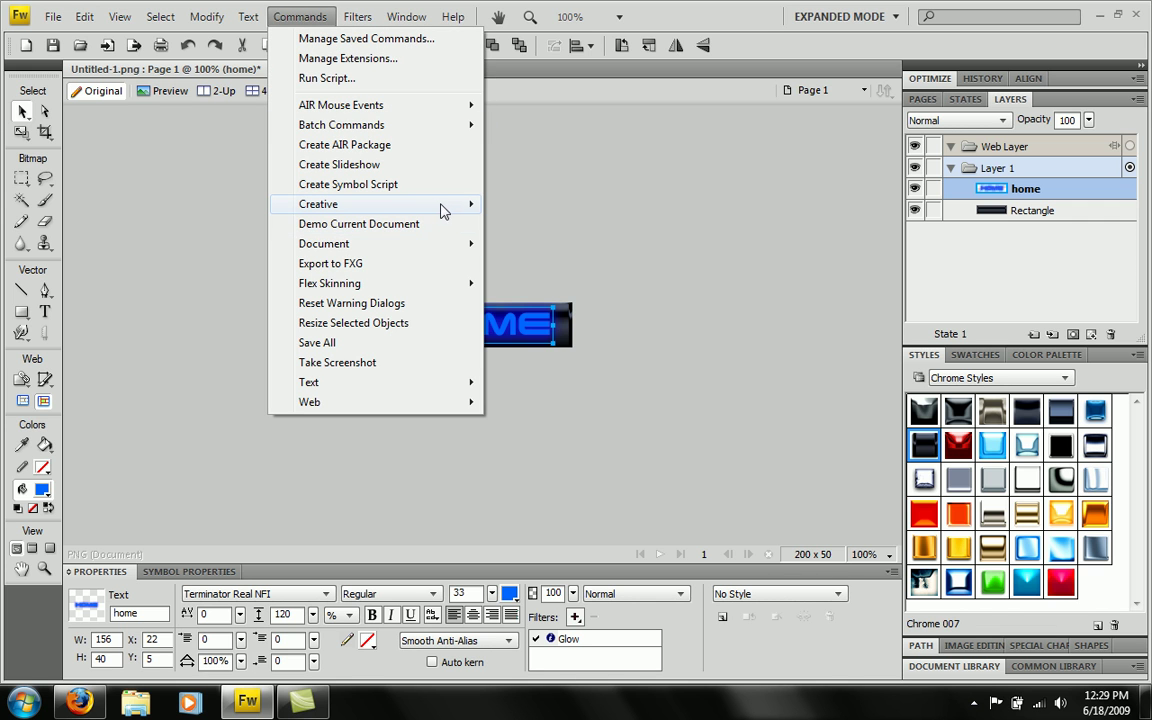
pyautogui.moveTo(446, 207)
pyautogui.click(589, 263)
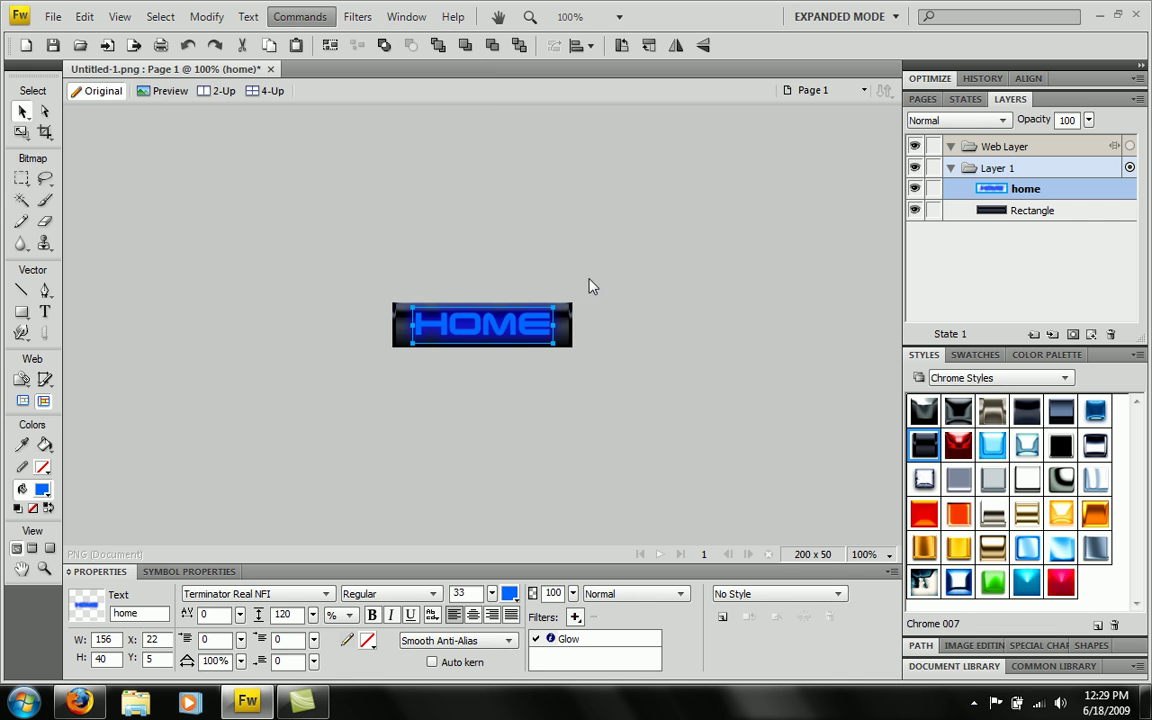
pyautogui.click(681, 421)
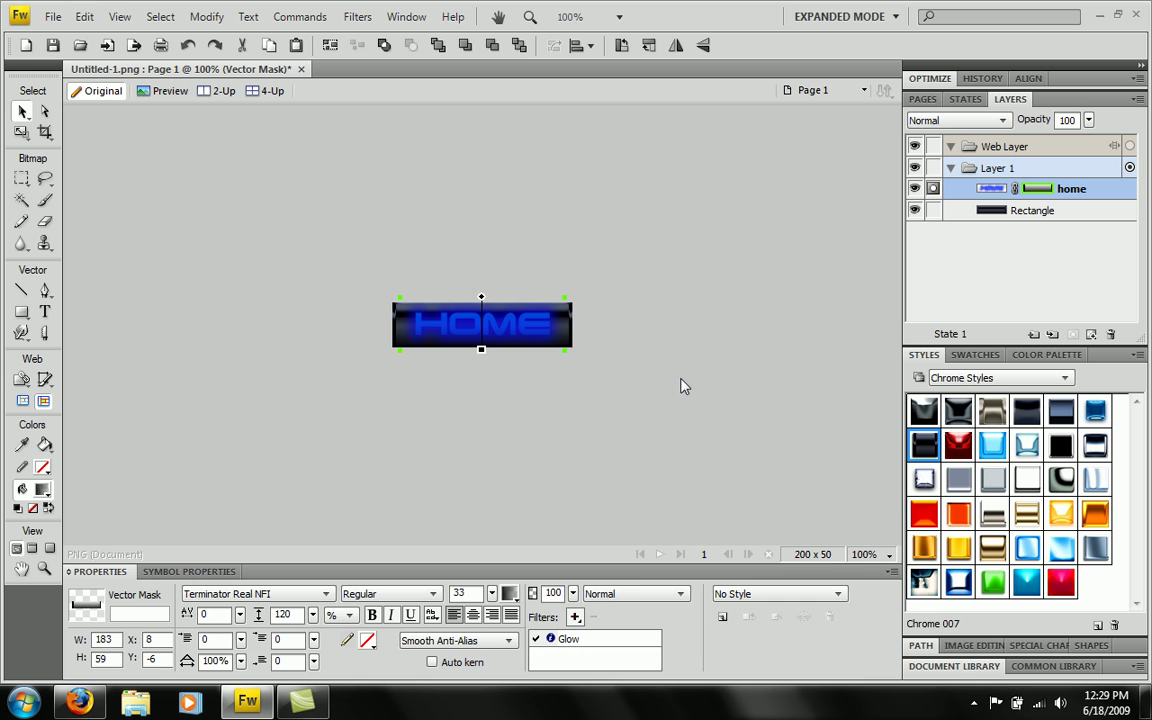
pyautogui.click(681, 382)
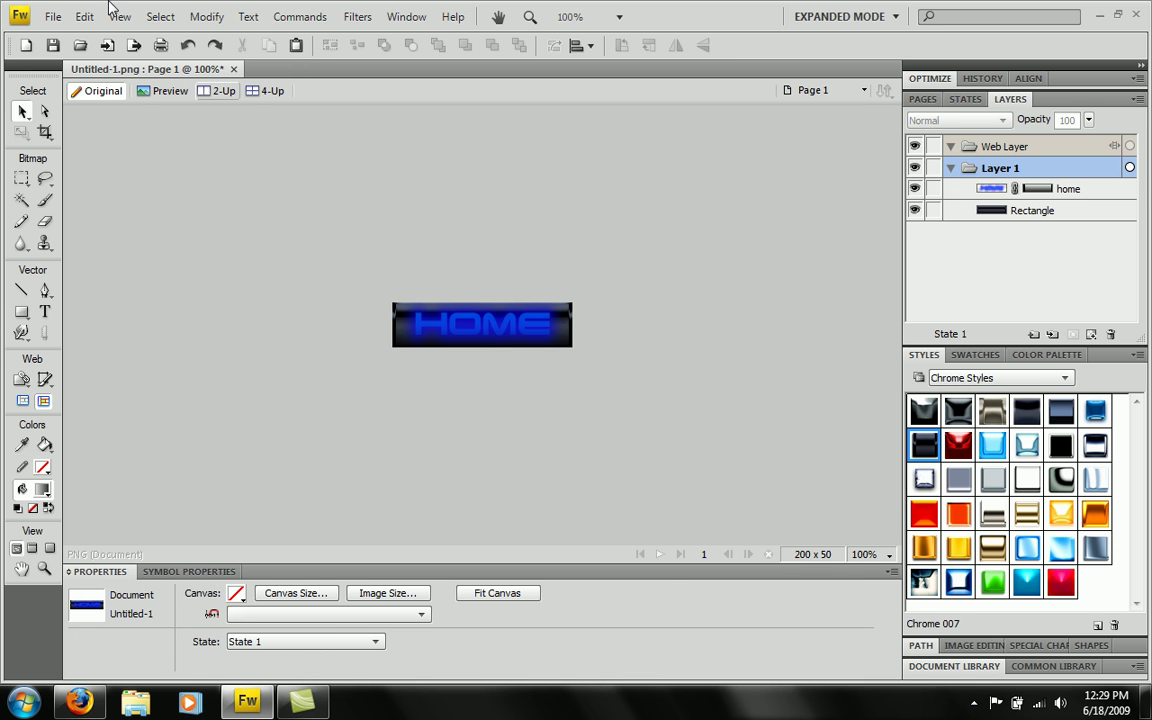
# - Save the button to the Desktop as 'buttton home 2.png' instead of Untitled-1
pyautogui.click(54, 18)
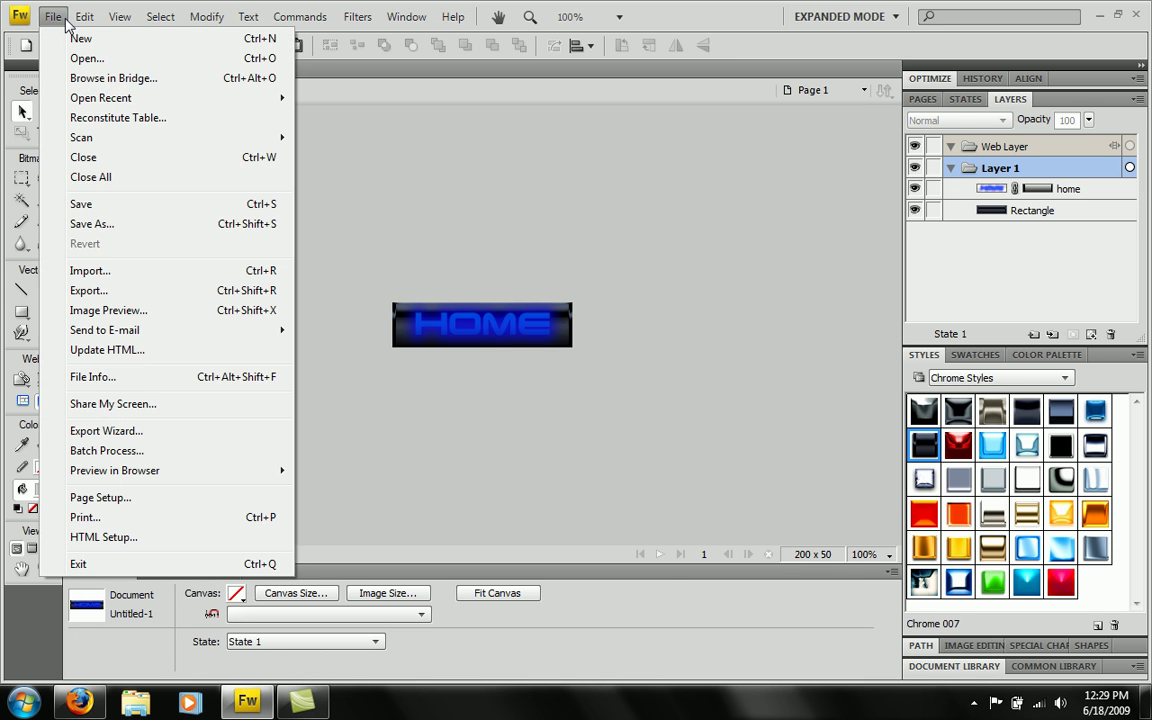
pyautogui.click(127, 226)
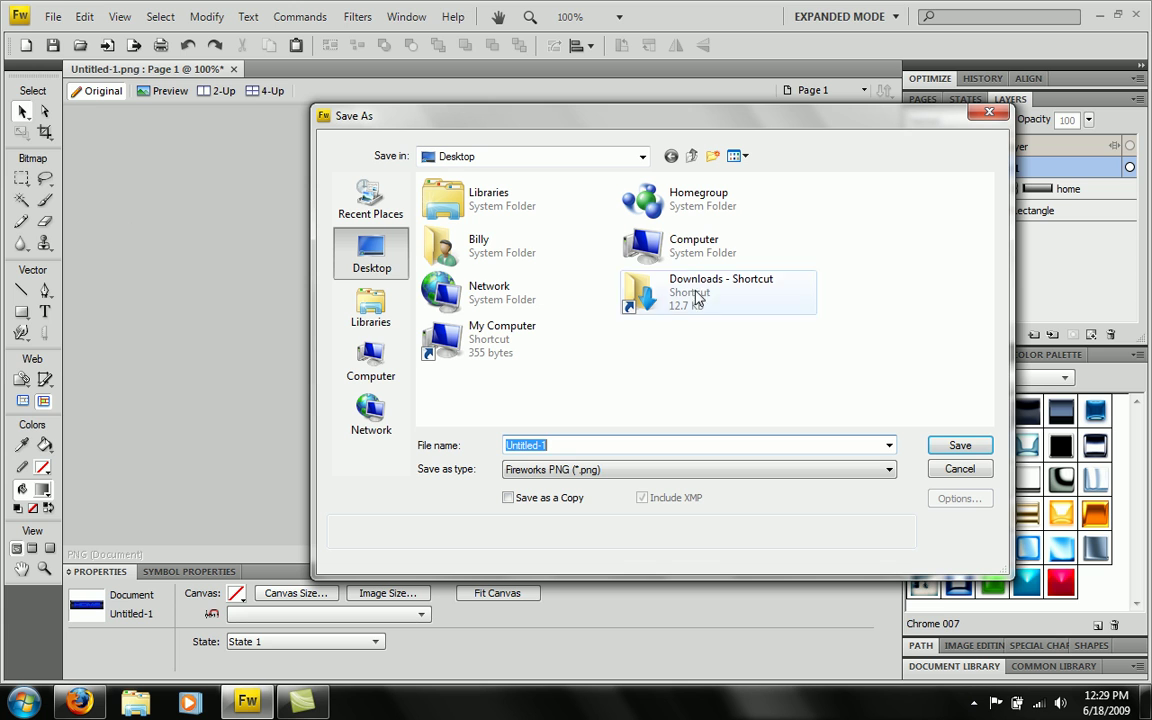
pyautogui.press('BackSpace')
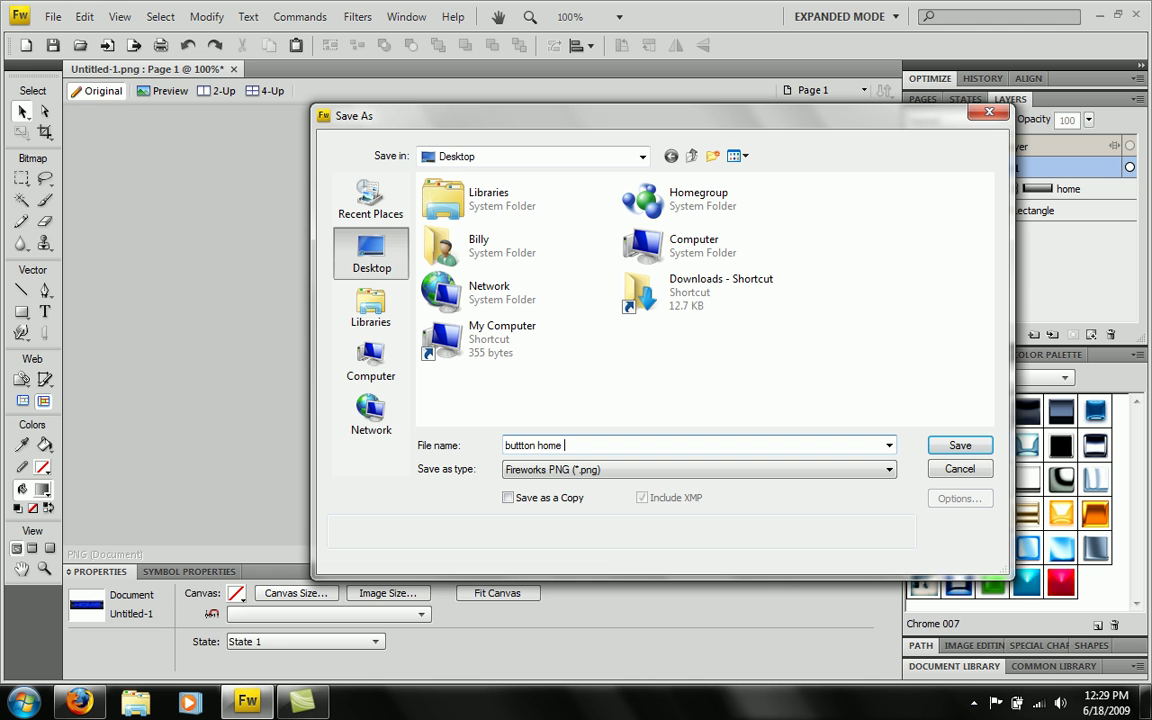
pyautogui.click(958, 447)
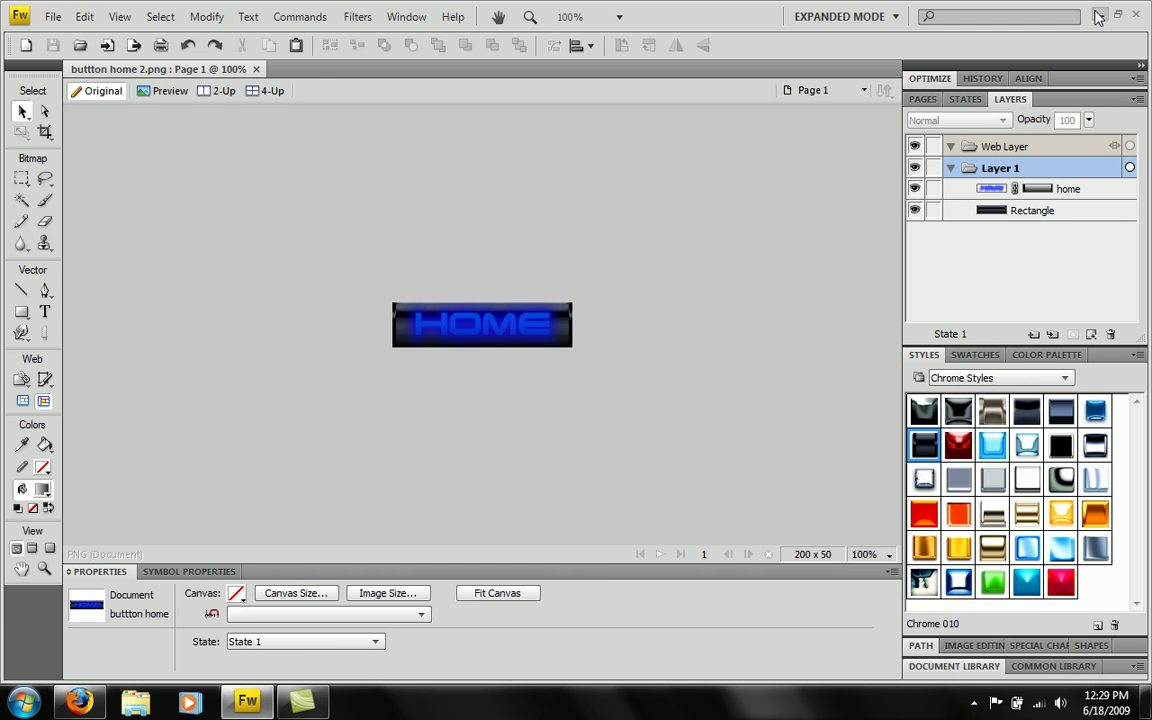
# - Go to the site's URL with 'admin' appended in Firefox and log into the uCoz Control Panel
pyautogui.click(1099, 14)
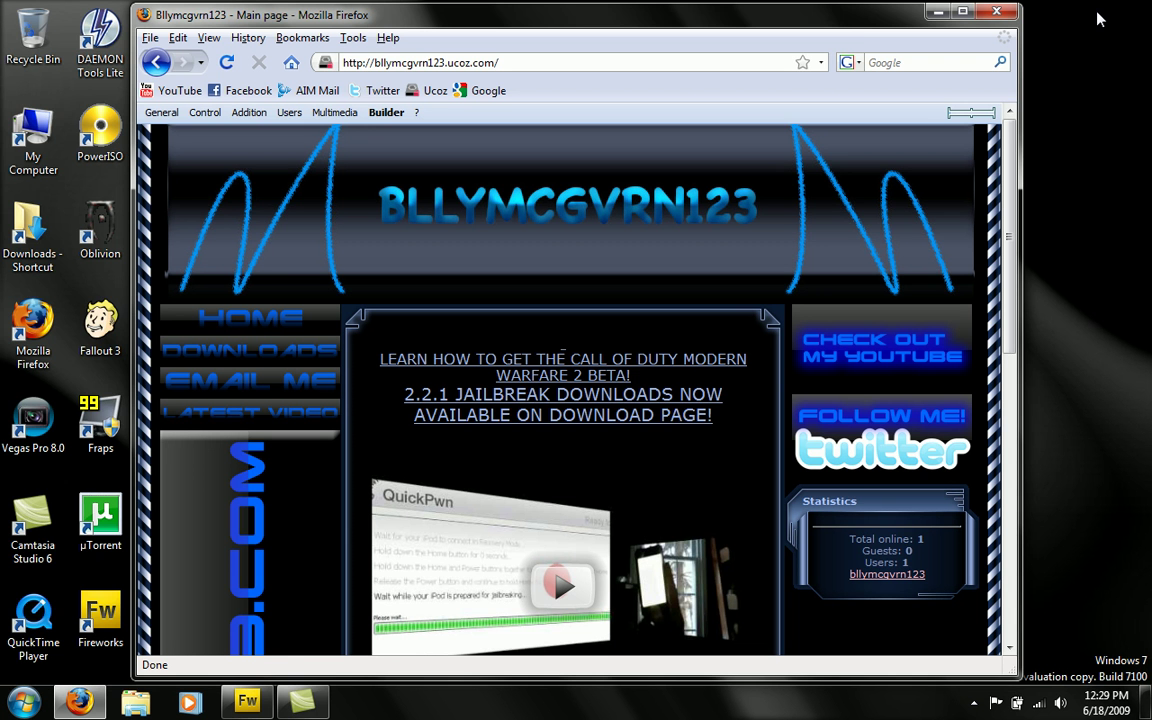
pyautogui.click(524, 64)
pyautogui.click(522, 66)
pyautogui.write('admin')
pyautogui.press('Return')
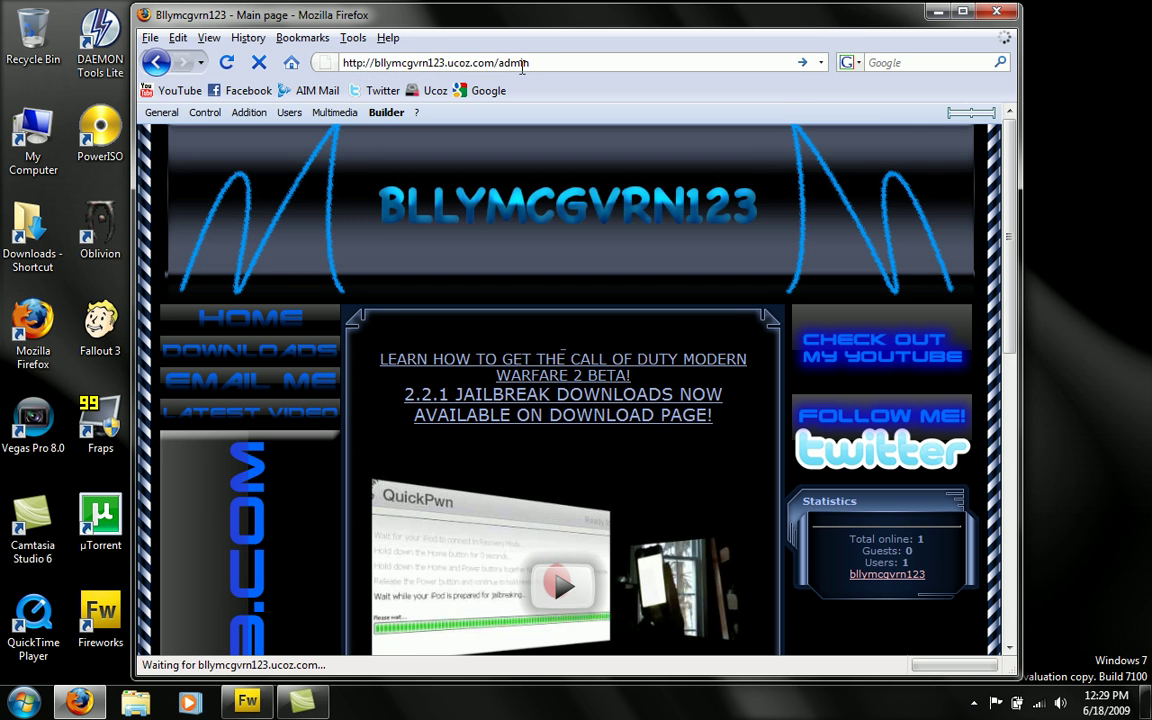
pyautogui.click(580, 62)
pyautogui.click(558, 379)
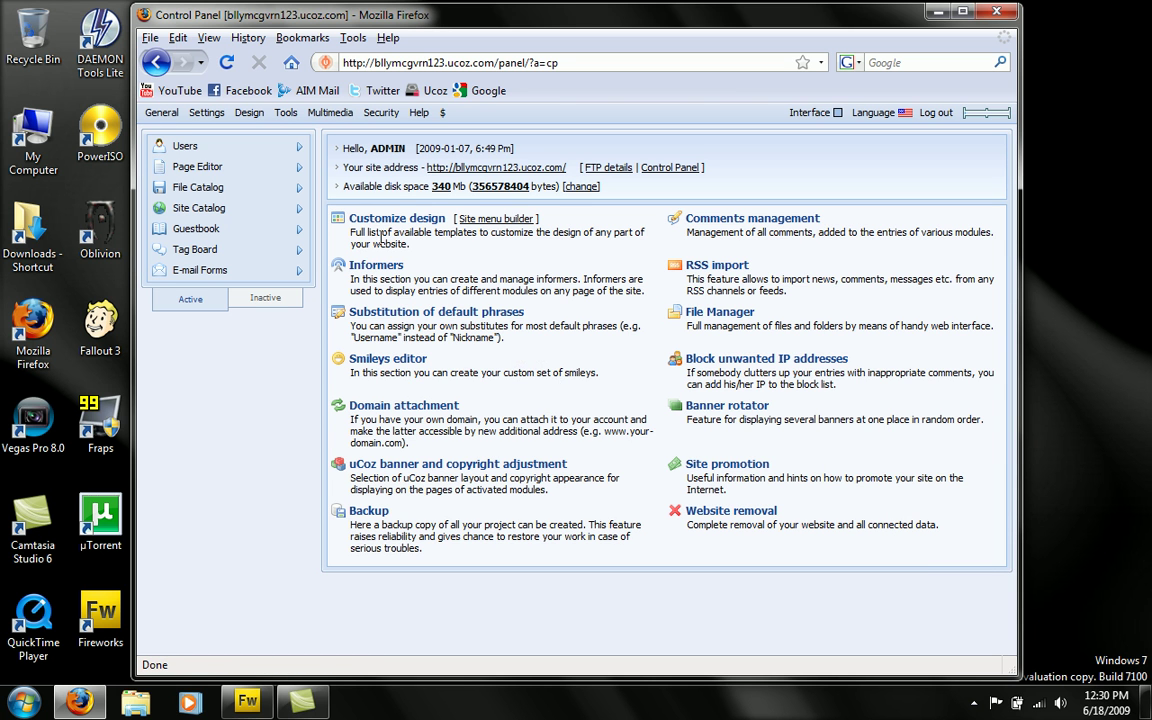
# - Open File Manager under Page Editor and scroll through the files to find HomeButton.png
pyautogui.click(200, 168)
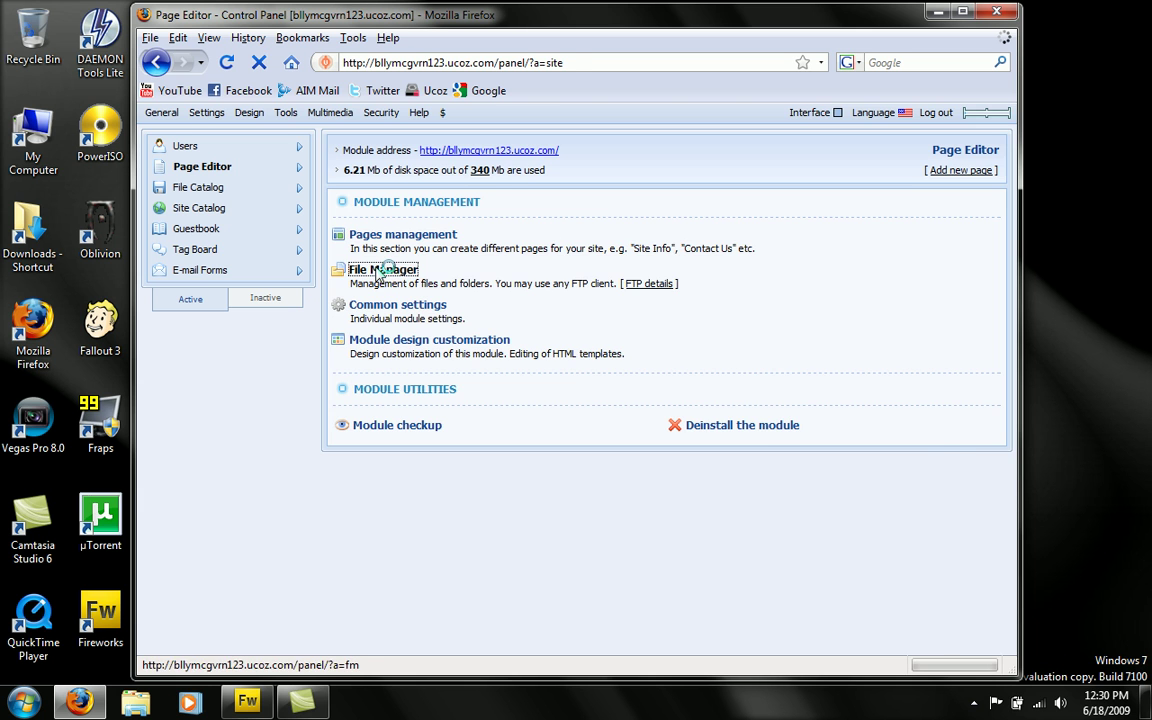
pyautogui.click(380, 270)
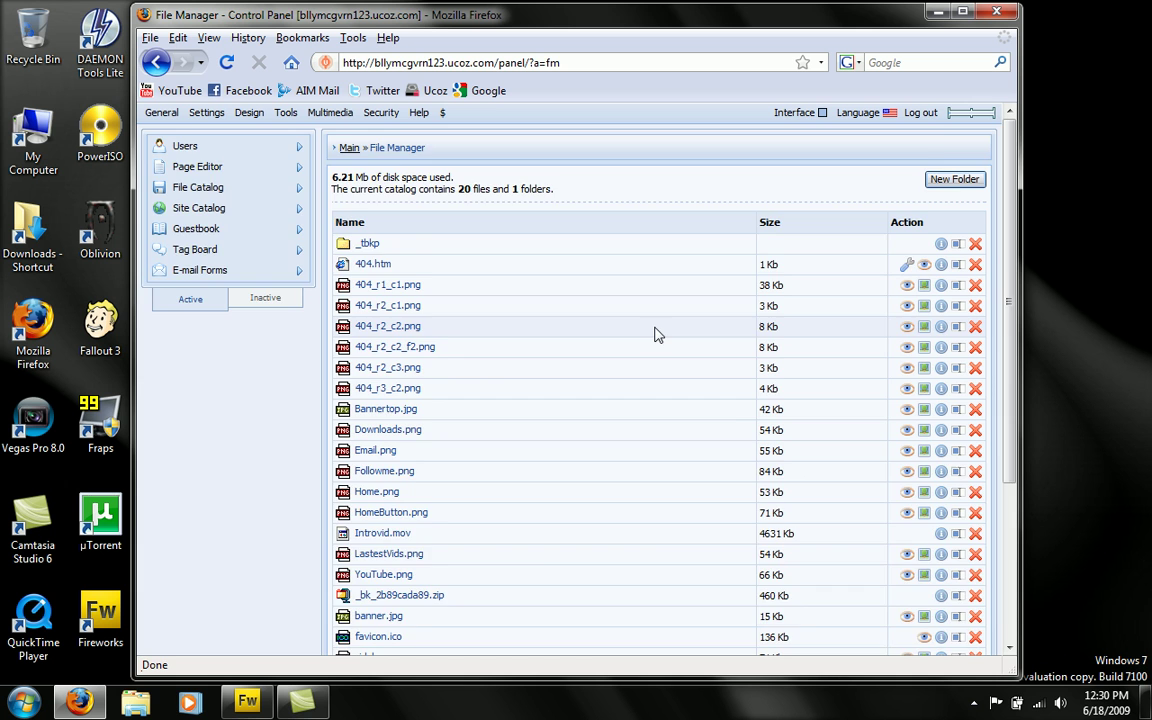
pyautogui.scroll(-5, 656, 334)
pyautogui.scroll(5, 597, 329)
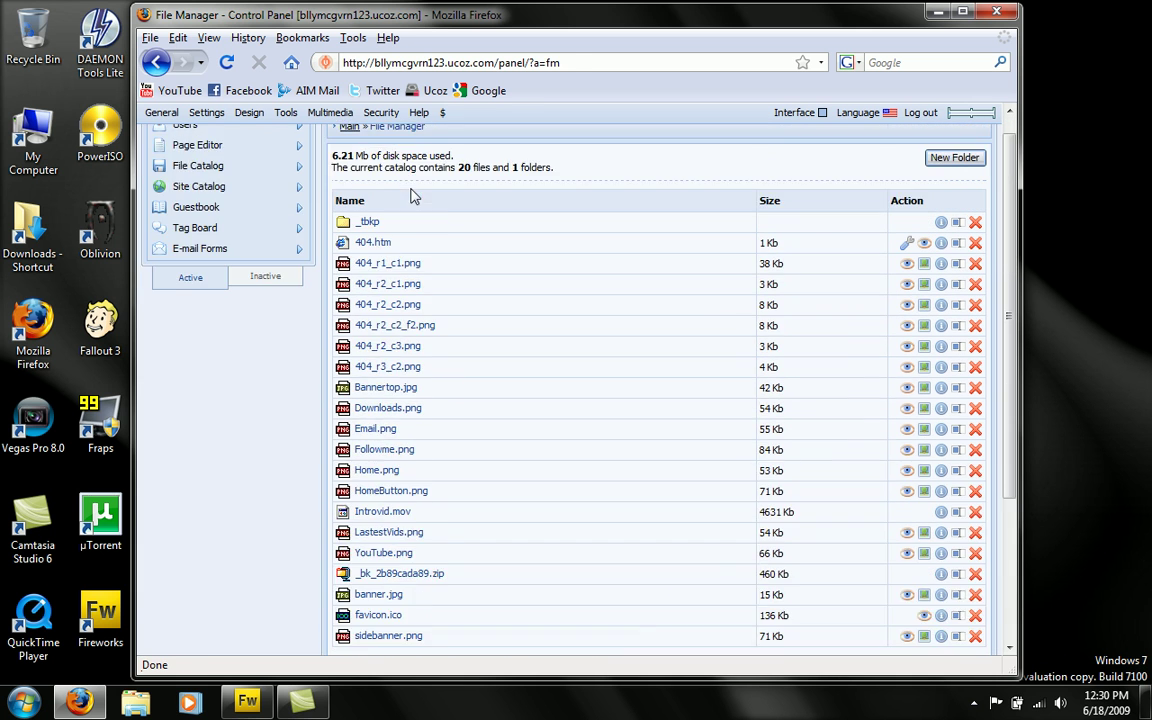
pyautogui.scroll(-5, 411, 244)
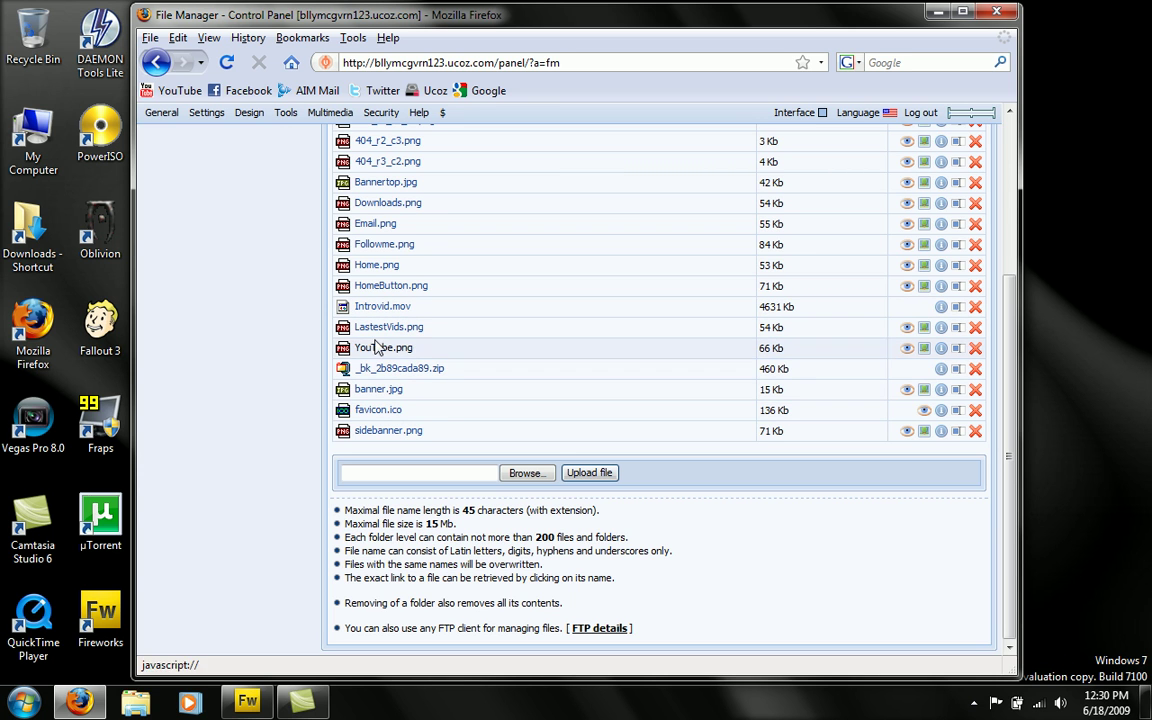
# - Delete HomeButton.png and upload 'buttton home 2' from the Desktop in its place
pyautogui.click(975, 288)
pyautogui.click(533, 373)
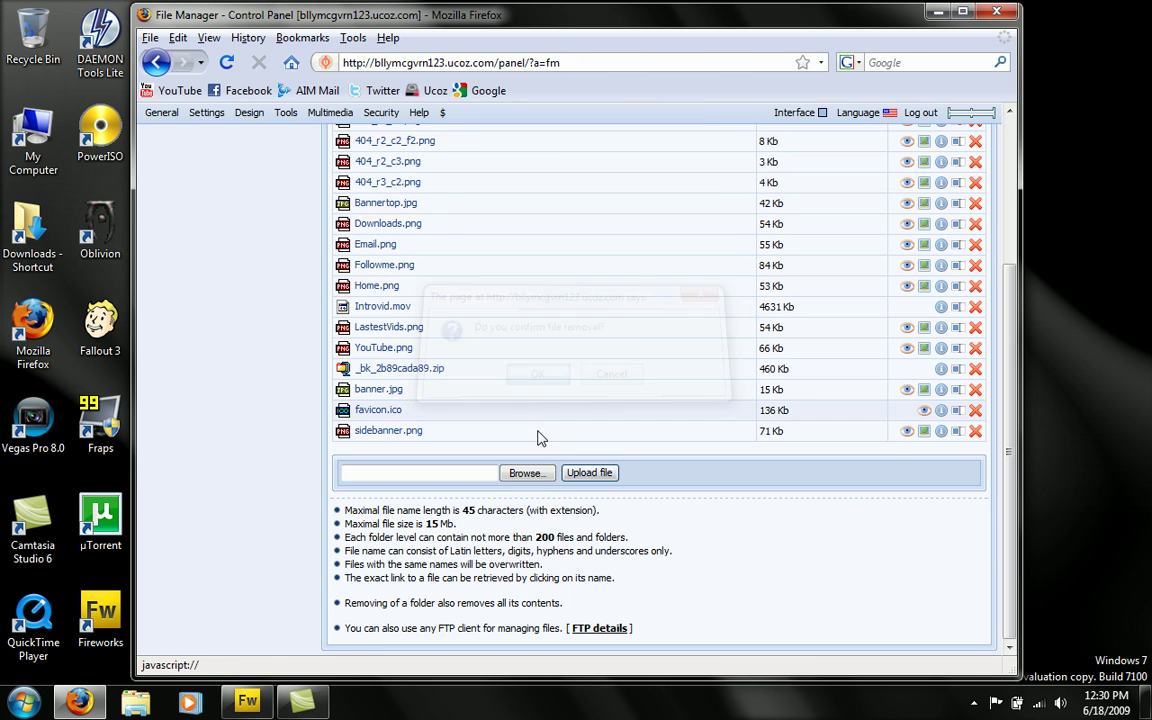
pyautogui.click(543, 473)
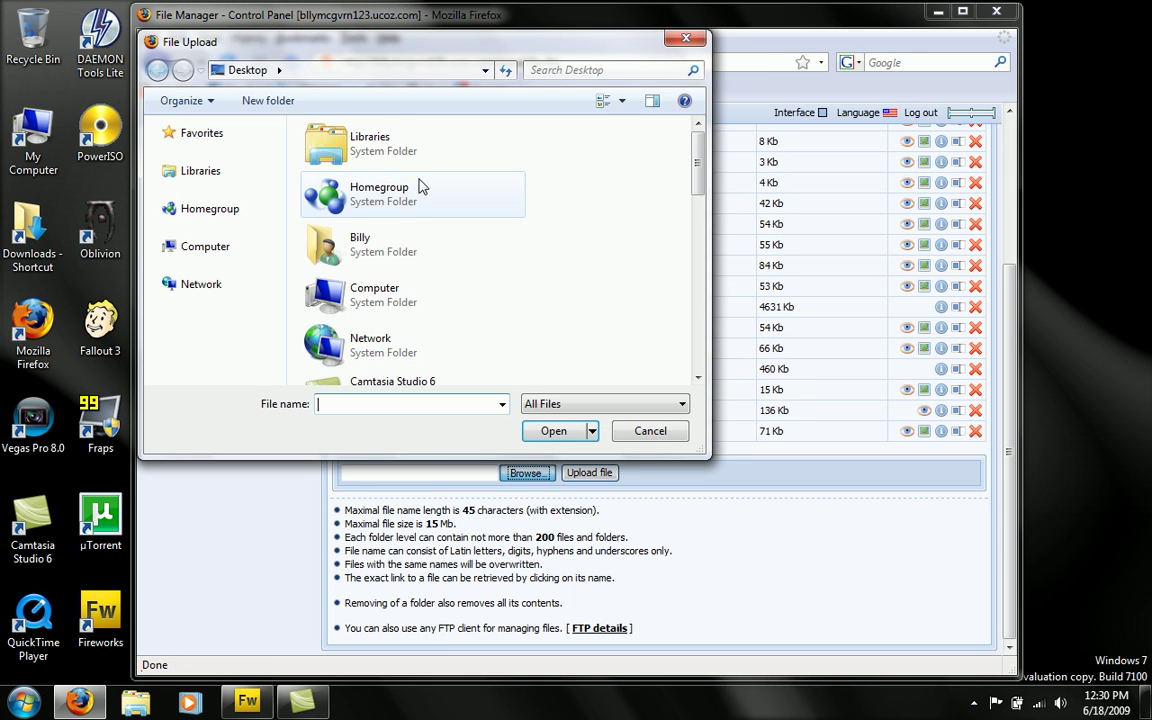
pyautogui.scroll(-5, 602, 214)
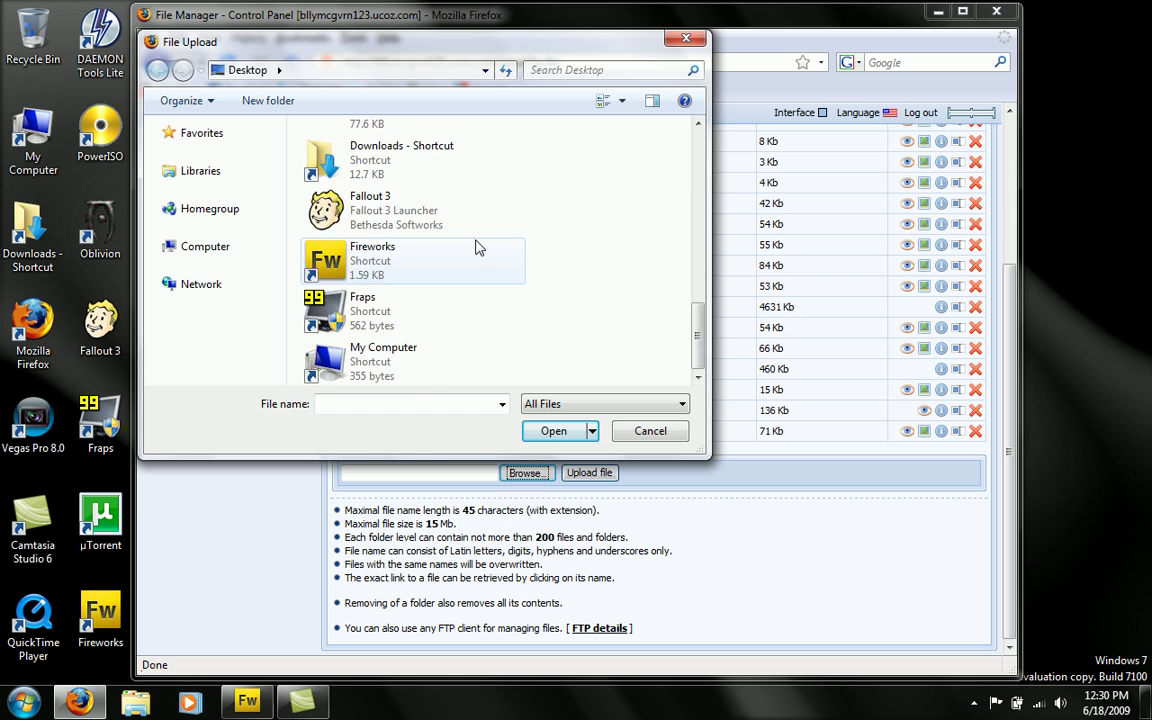
pyautogui.scroll(3, 476, 247)
pyautogui.scroll(-2, 476, 247)
pyautogui.scroll(4, 478, 247)
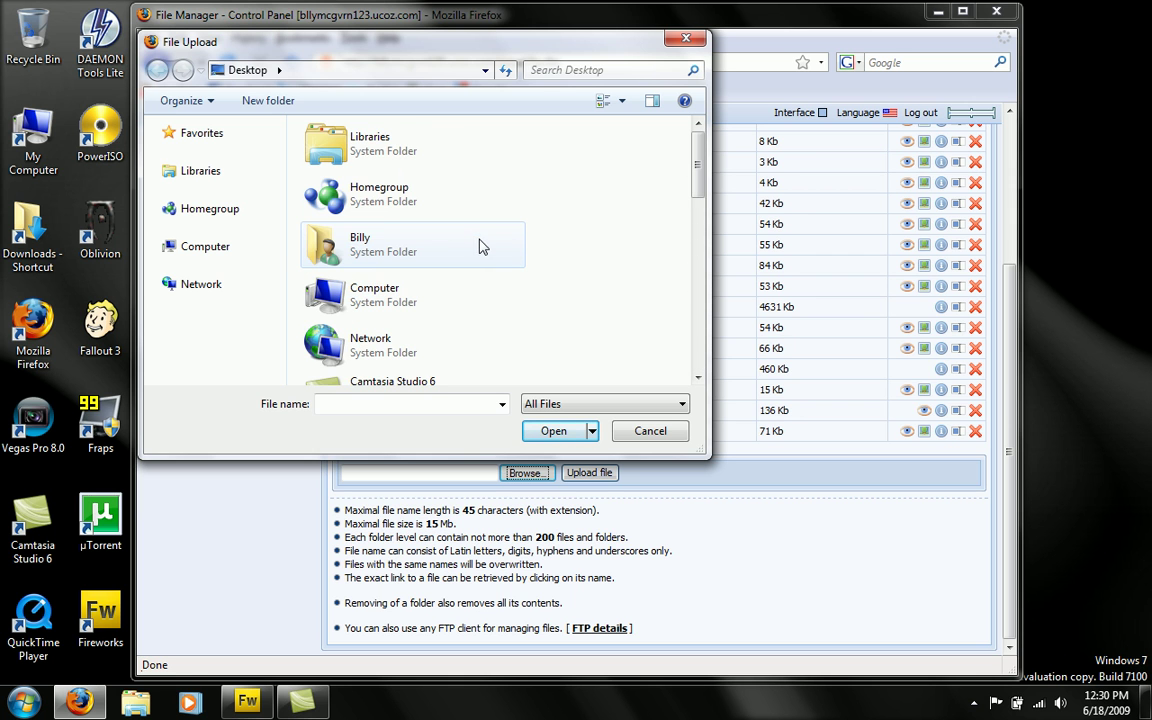
pyautogui.scroll(-5, 483, 241)
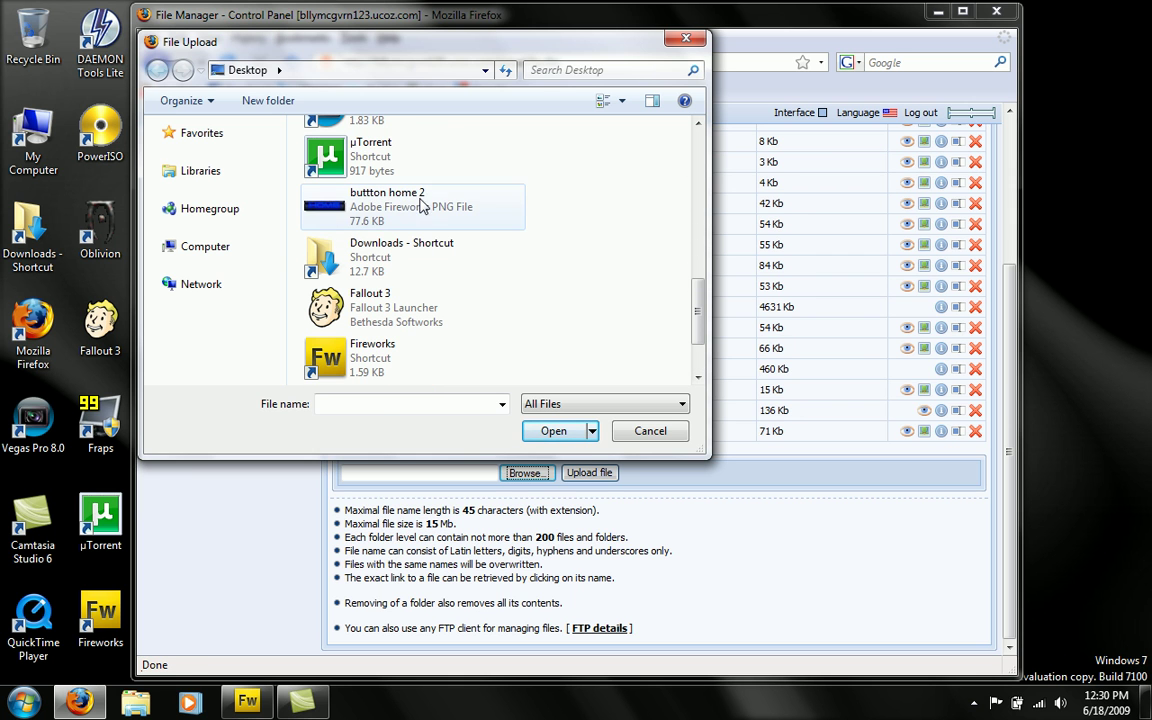
pyautogui.click(400, 196)
pyautogui.click(553, 431)
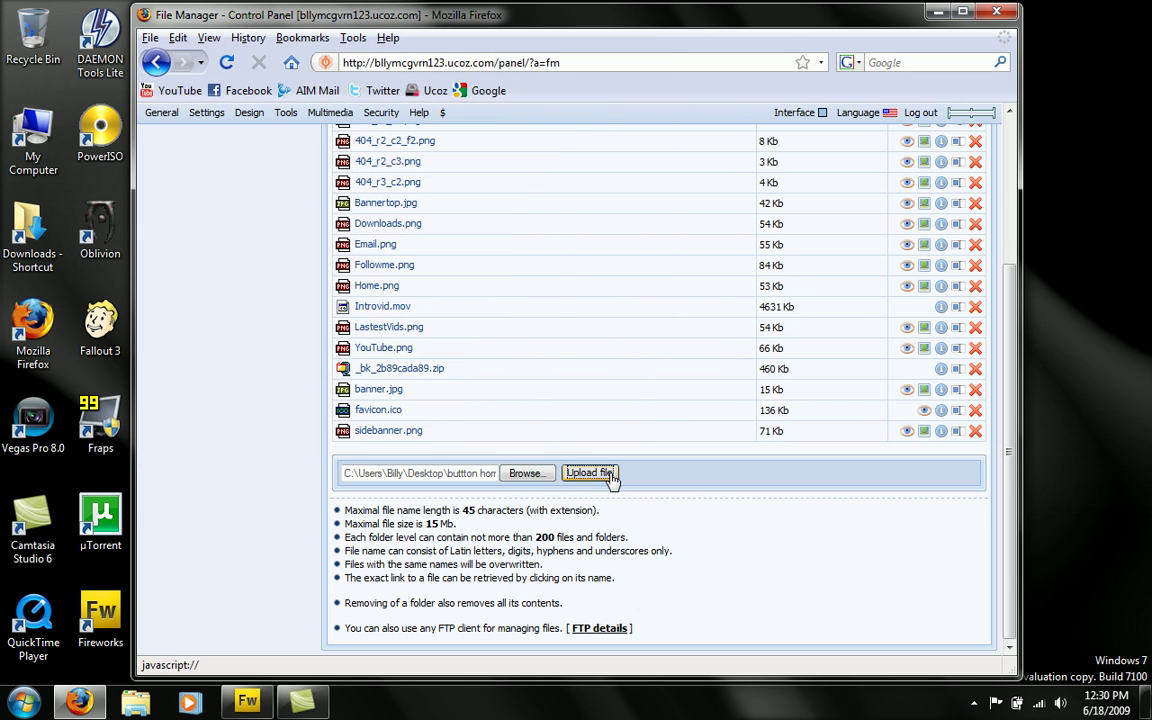
pyautogui.click(606, 475)
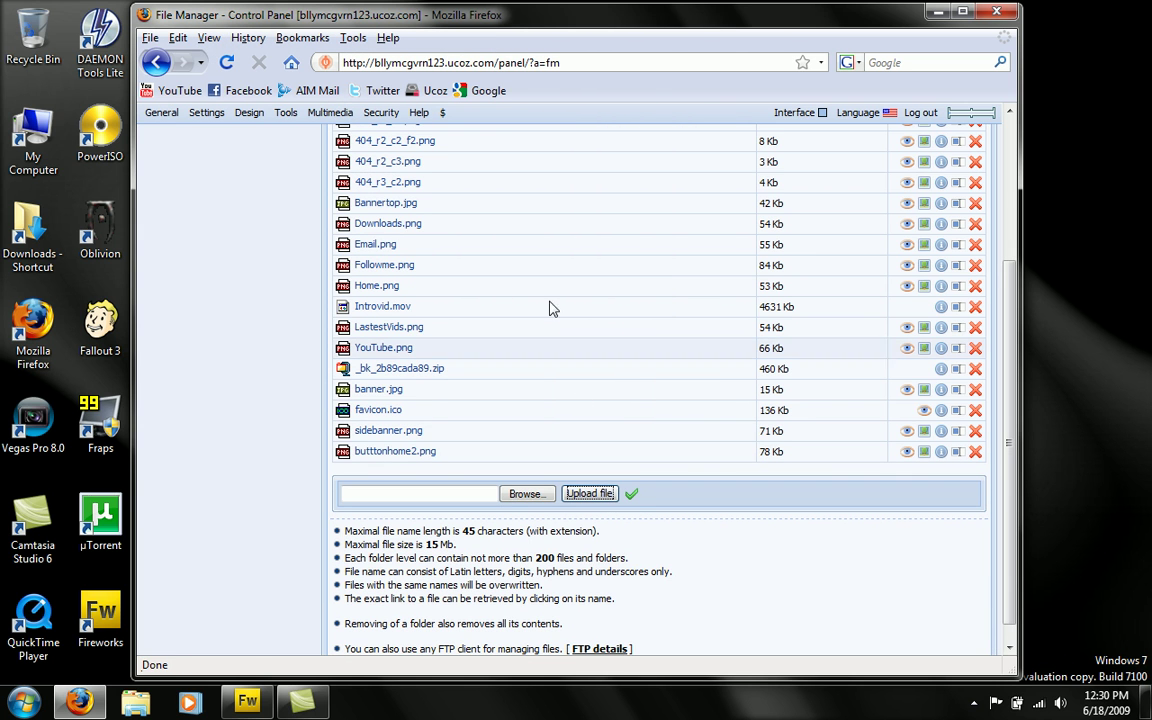
# - Choose Design > Design management (templates) to list global blocks like AAMENU and FRIENDS
pyautogui.click(260, 112)
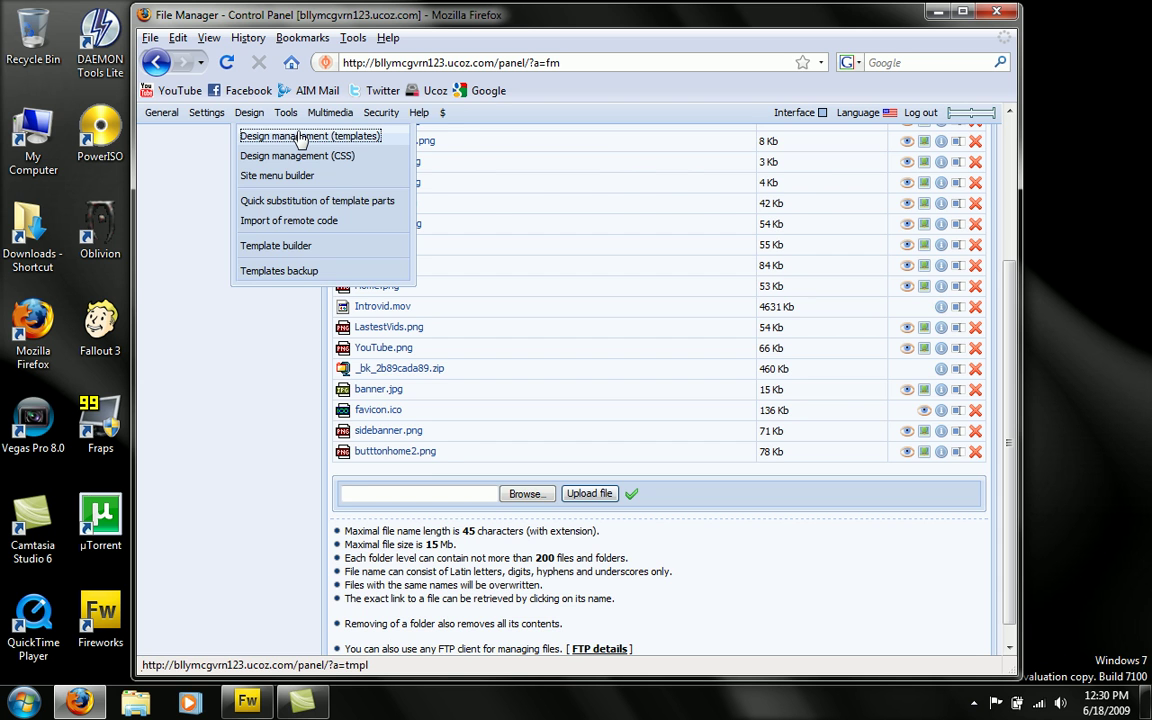
pyautogui.click(300, 137)
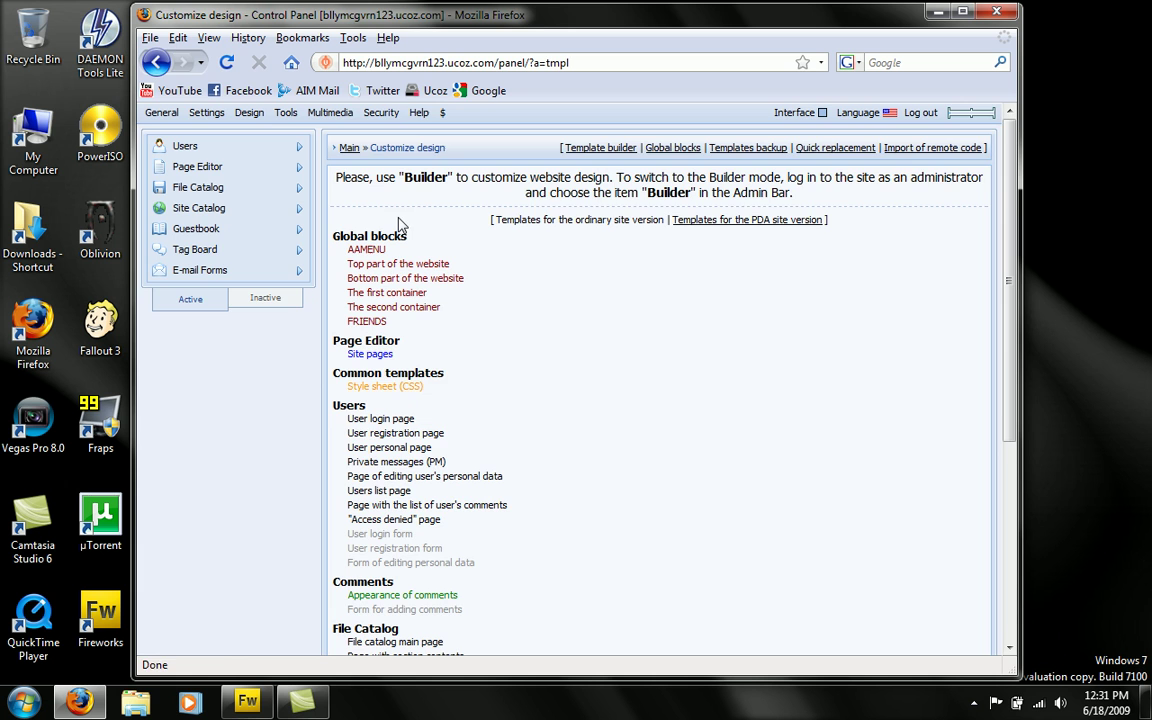
# - Open the live uCoz site in a second tab and scroll through its HOME, DOWNLOADS, EMAIL ME and LATEST VIDEO menu
pyautogui.middleClick(435, 90)
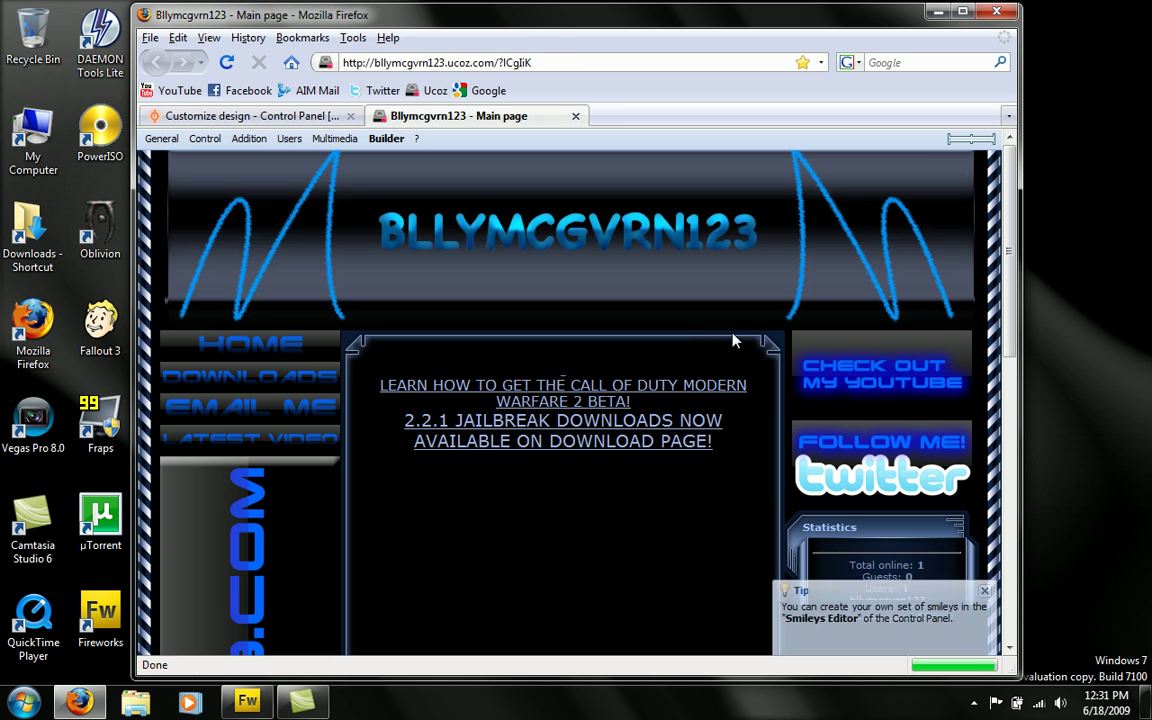
pyautogui.scroll(-3, 874, 393)
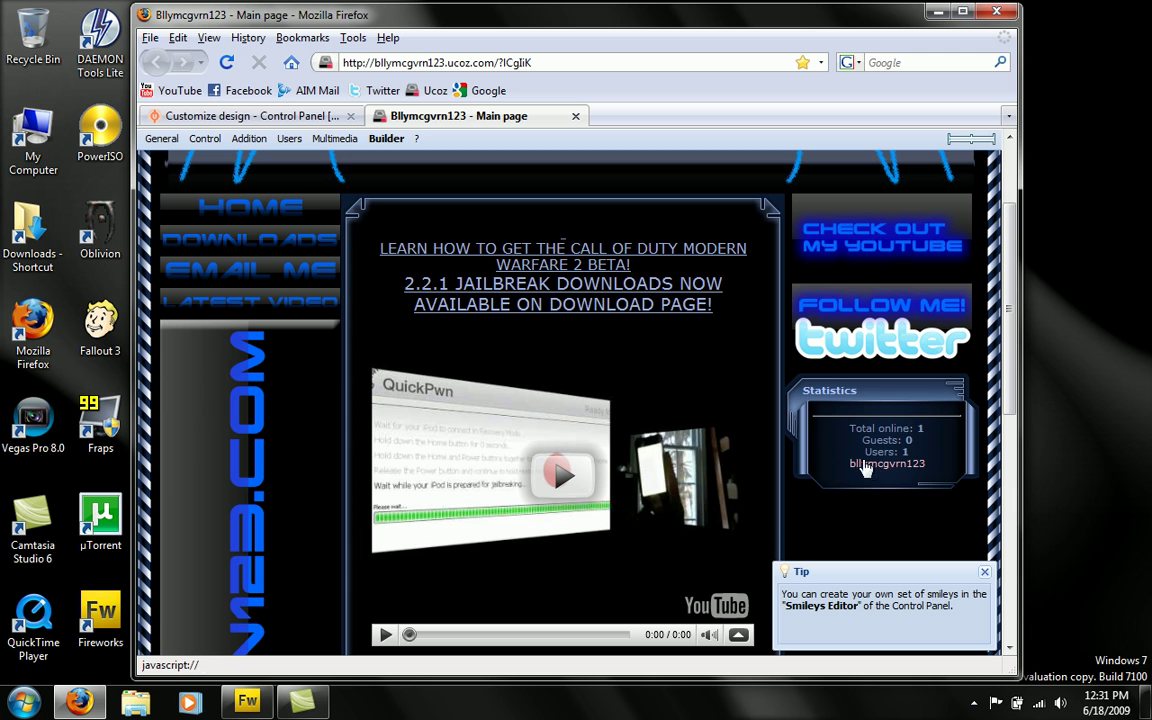
pyautogui.scroll(-4, 812, 347)
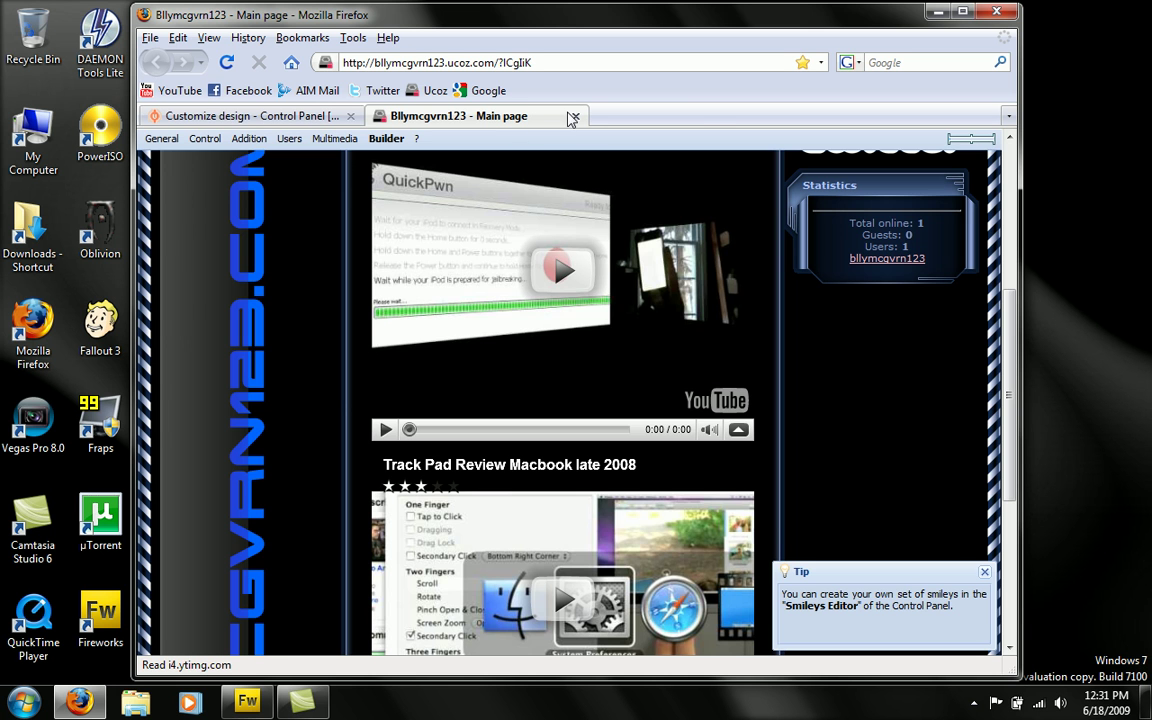
pyautogui.scroll(8, 244, 249)
pyautogui.scroll(-12, 270, 378)
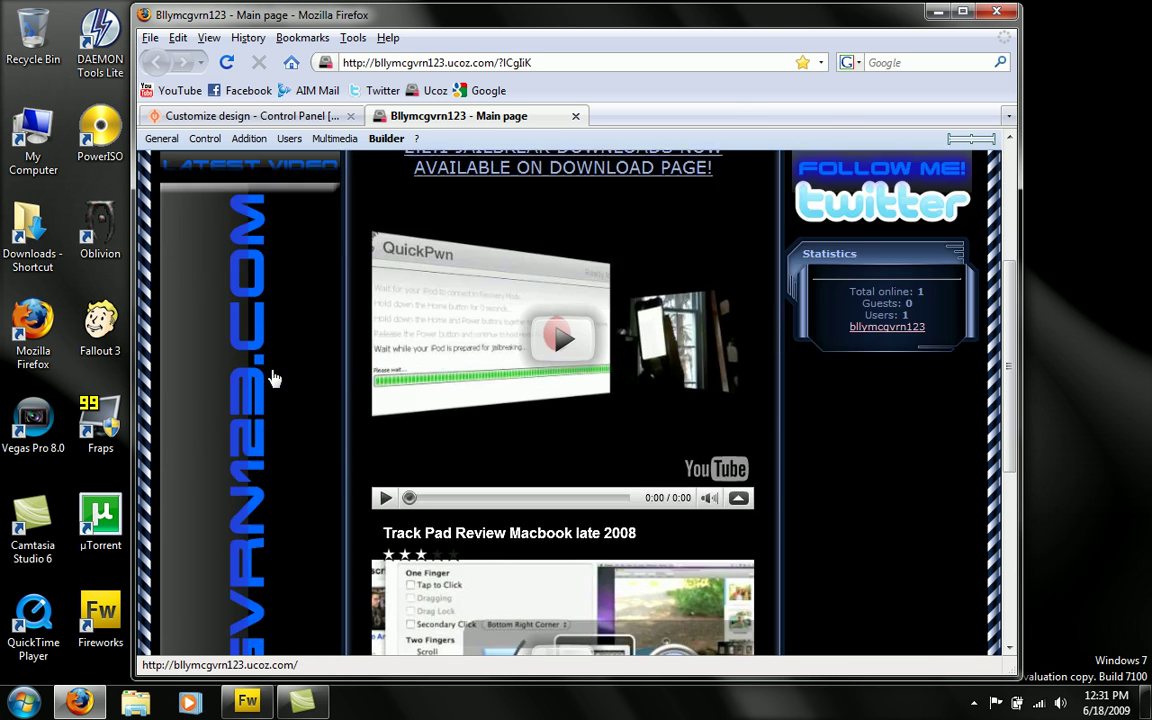
pyautogui.scroll(10, 270, 378)
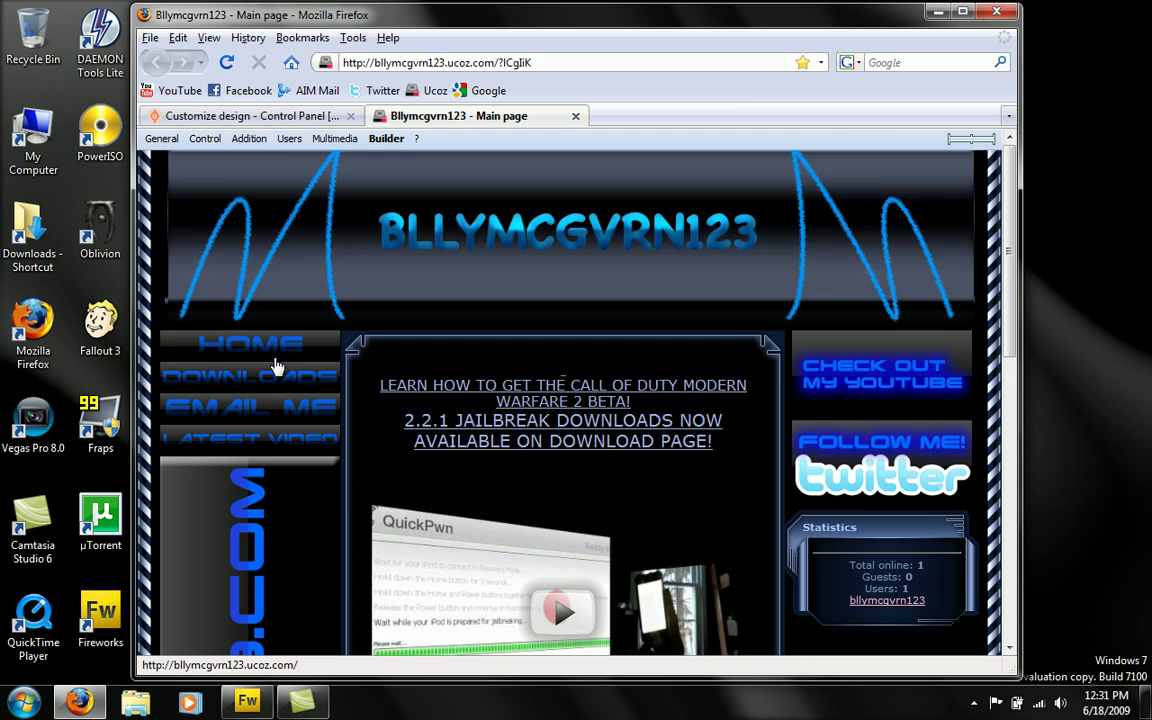
pyautogui.scroll(-6, 270, 378)
pyautogui.scroll(-5, 255, 370)
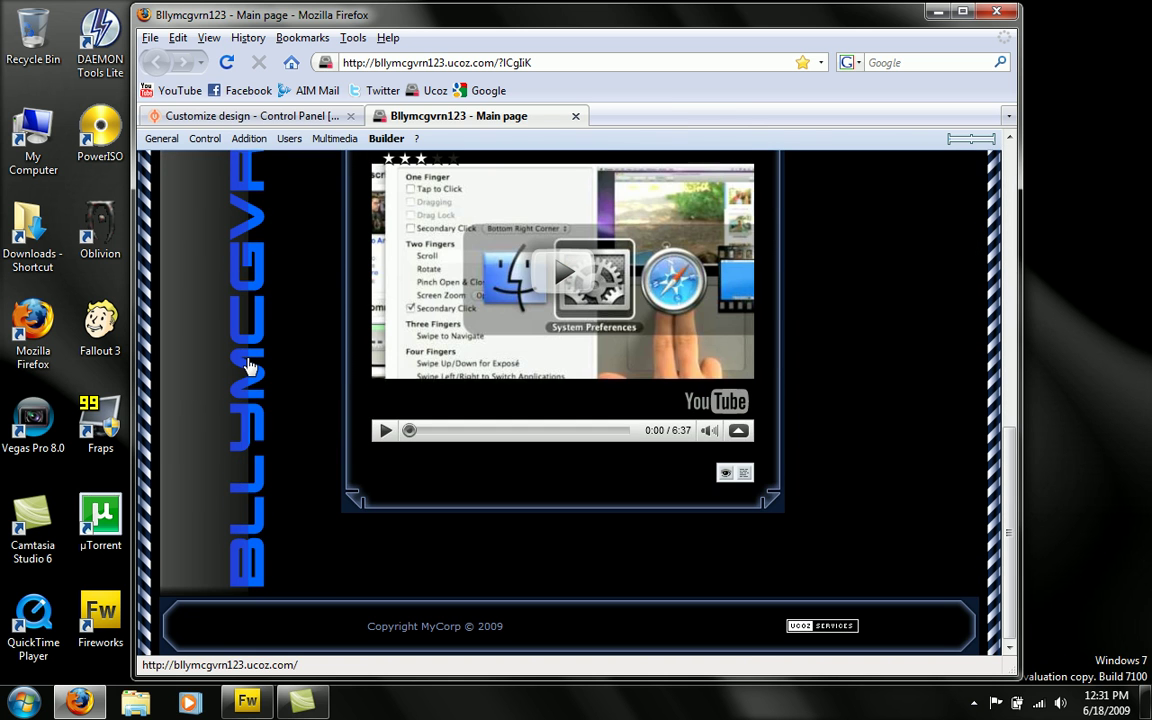
pyautogui.scroll(6, 250, 362)
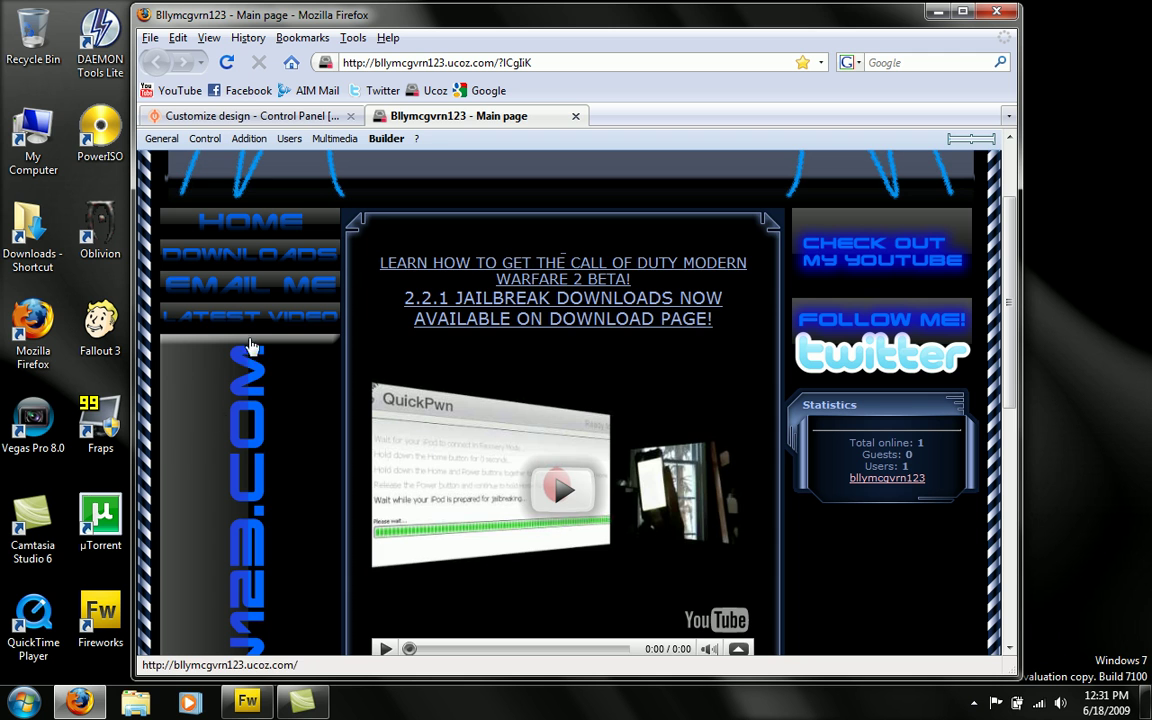
pyautogui.scroll(2, 383, 217)
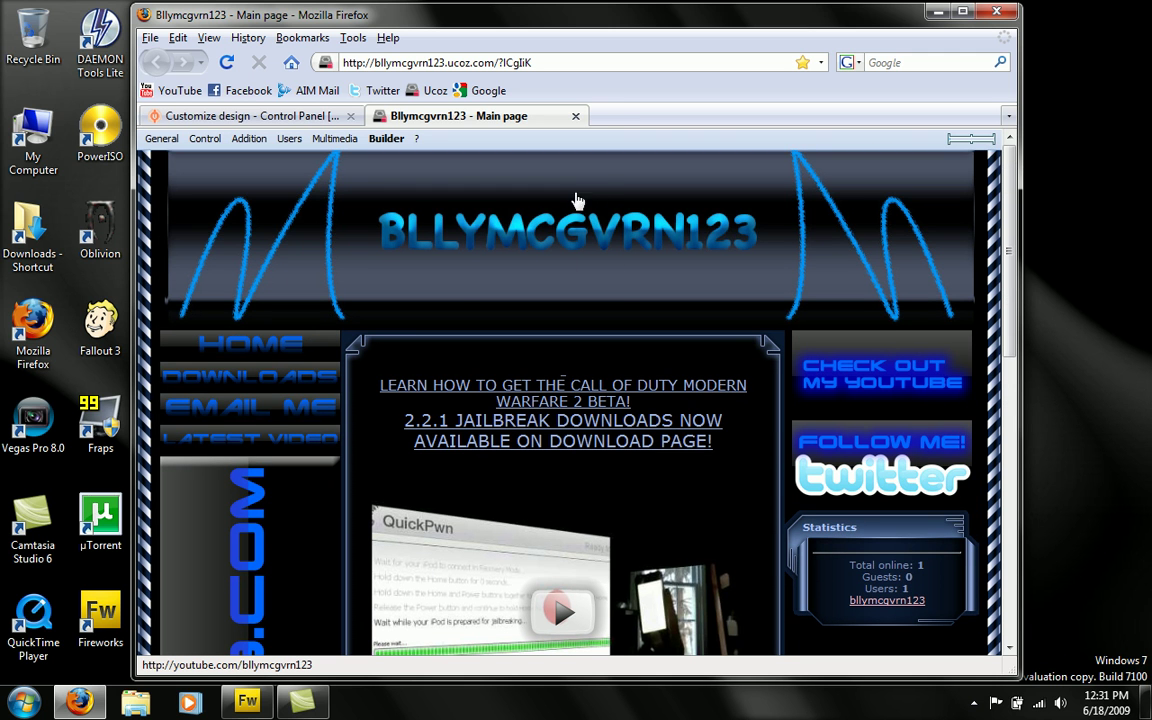
# - Test the header banner's YouTube link, then view the first container block in the visual editor
pyautogui.click(541, 219)
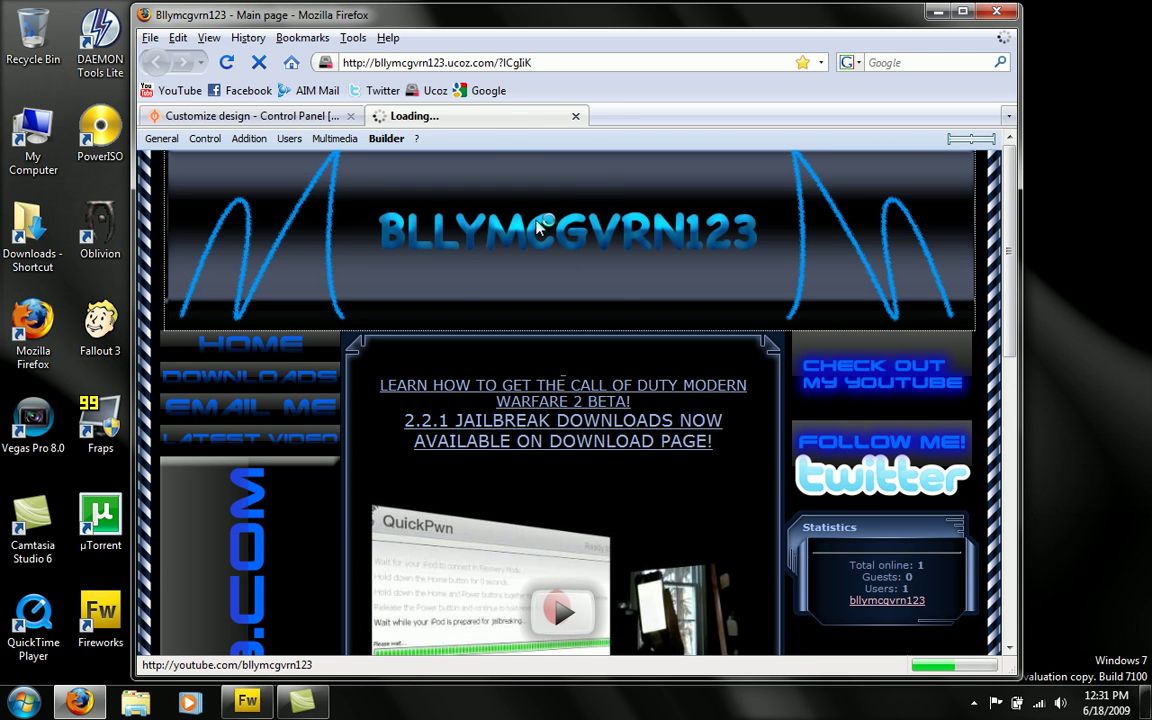
pyautogui.click(576, 117)
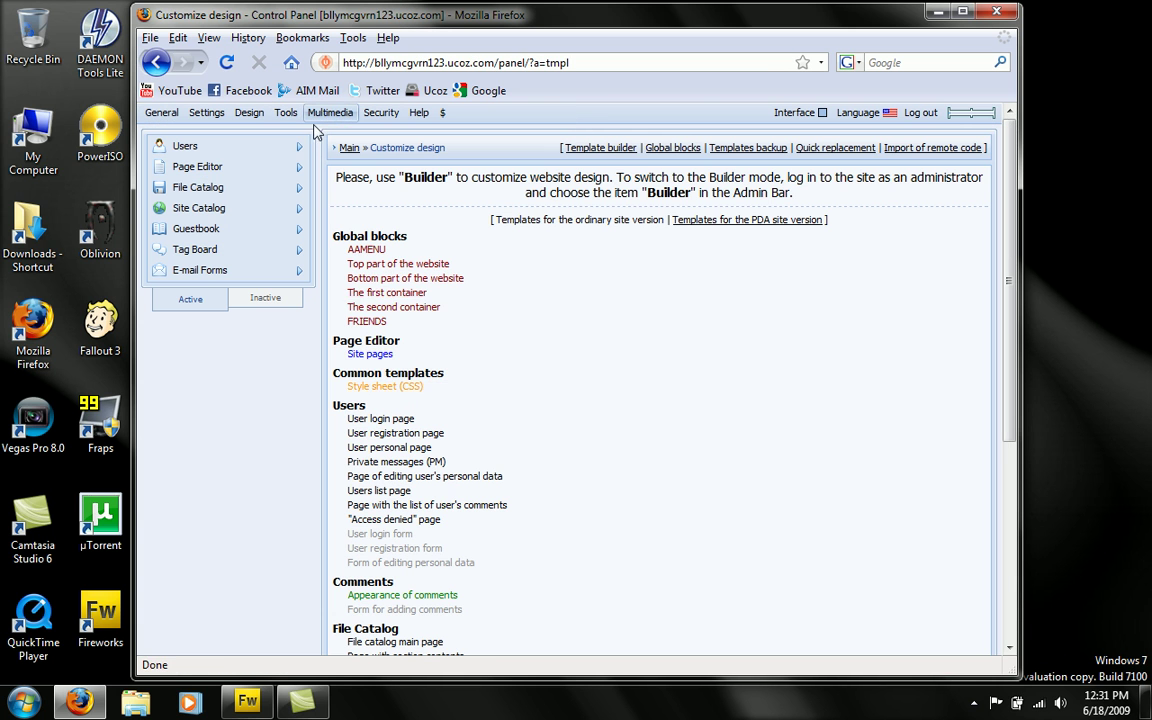
pyautogui.click(398, 296)
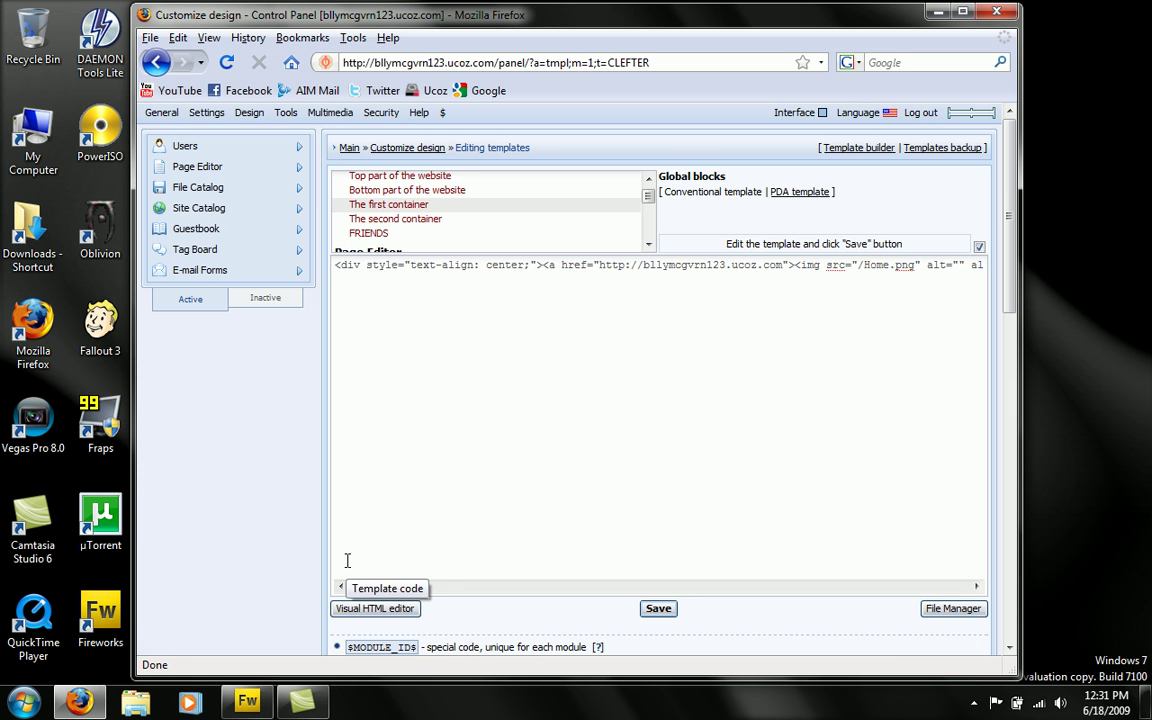
pyautogui.click(373, 609)
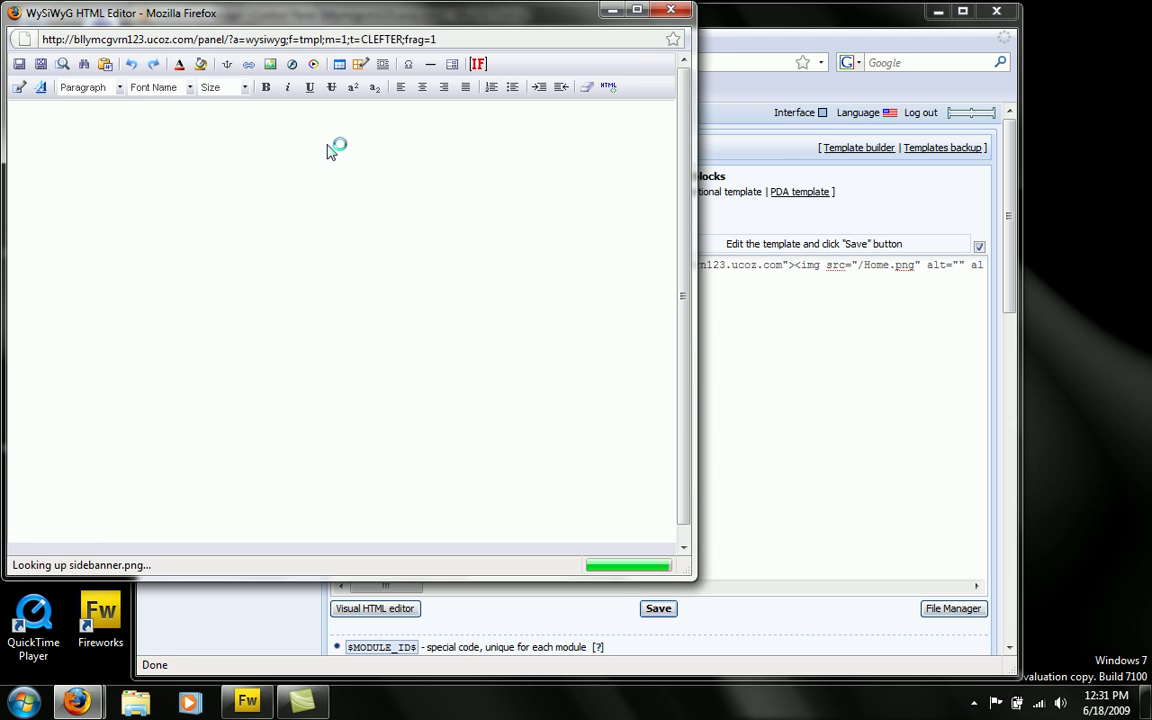
pyautogui.click(720, 10)
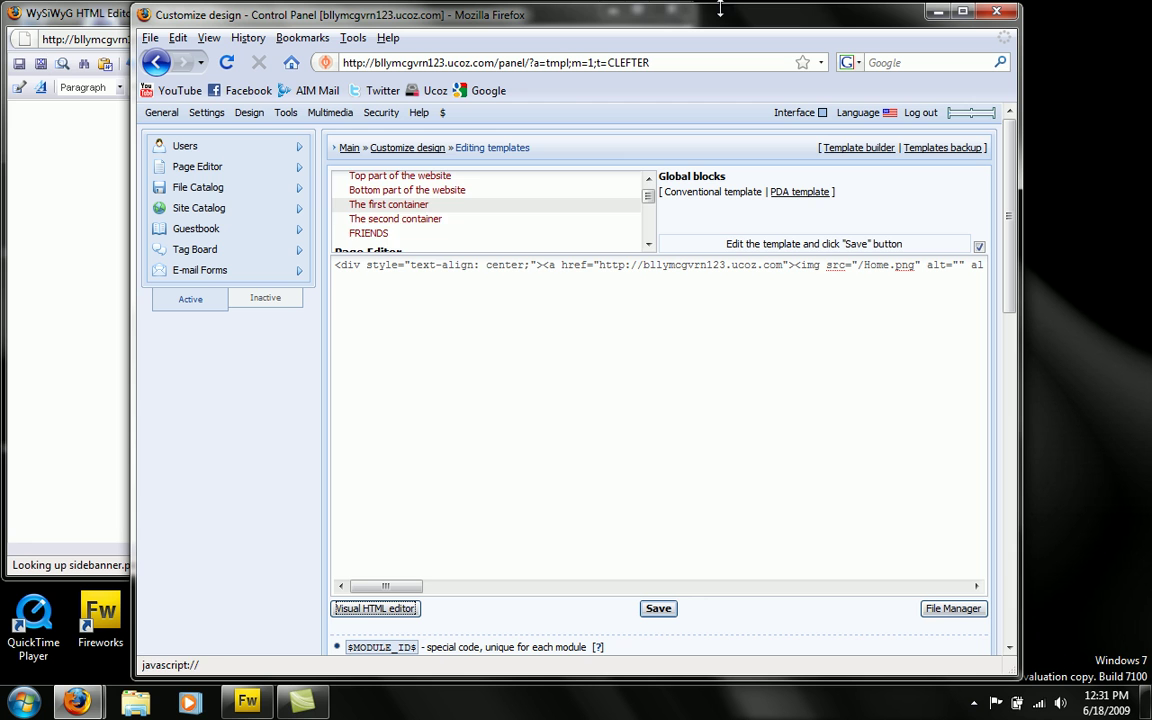
# - View the Site pages template in the visual editor, then close it without saving
pyautogui.moveTo(419, 200)
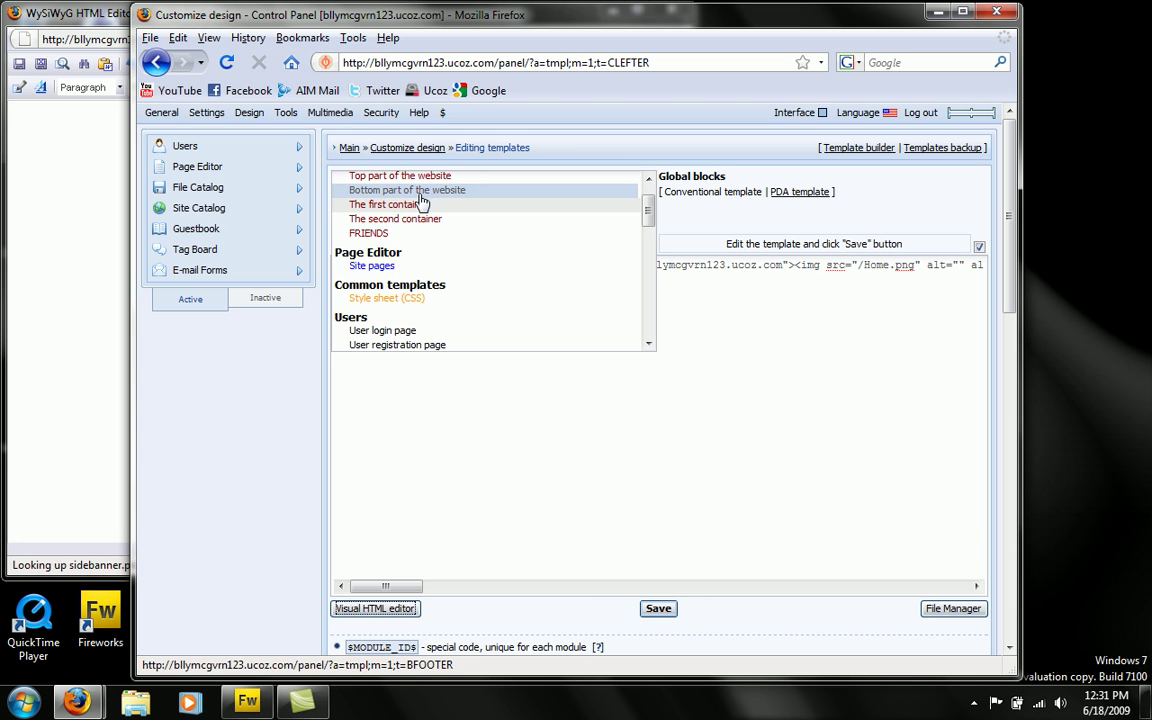
pyautogui.click(376, 265)
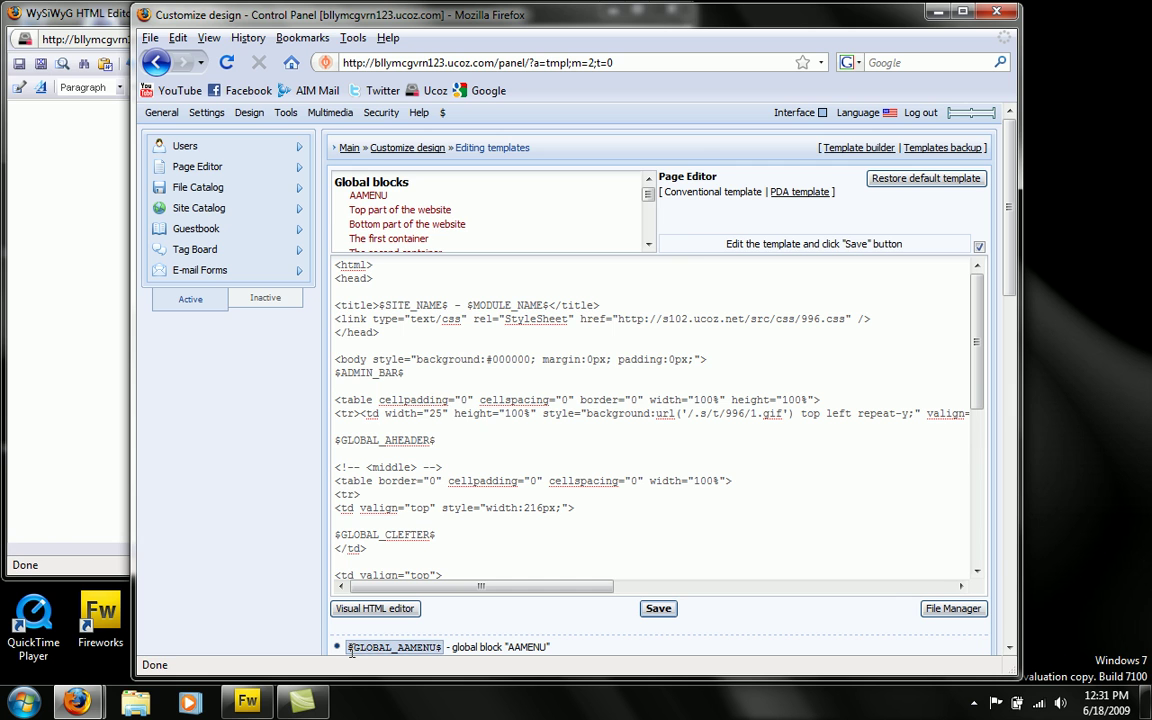
pyautogui.click(372, 608)
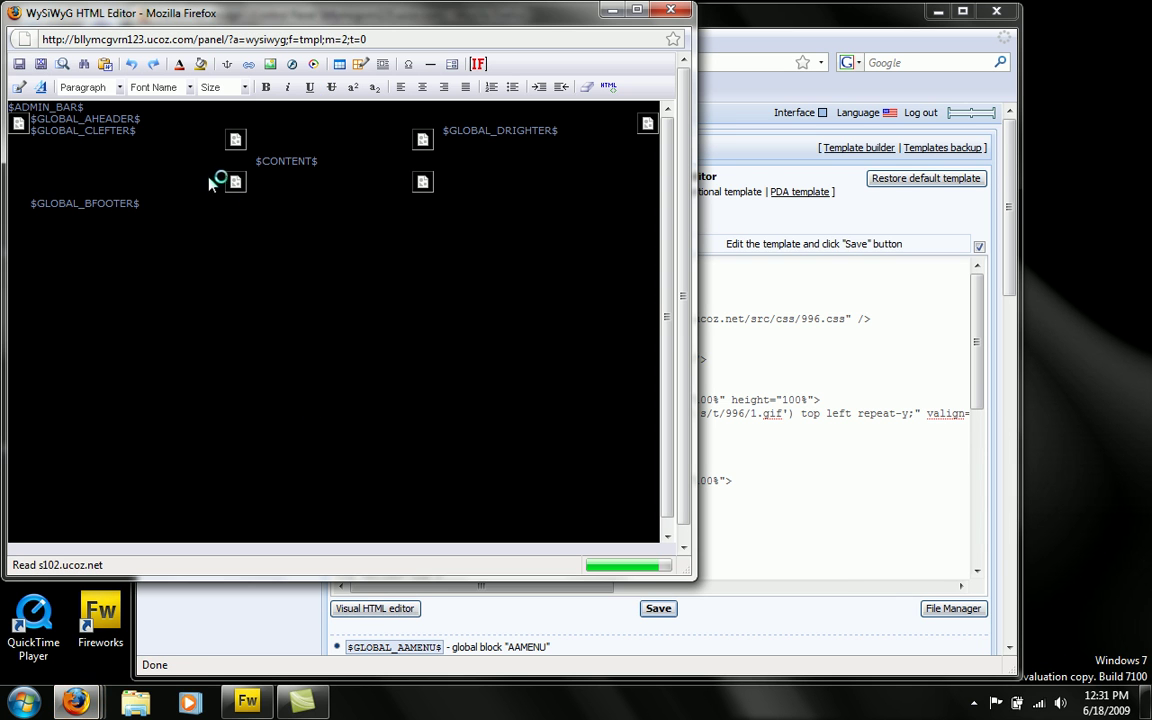
pyautogui.click(684, 9)
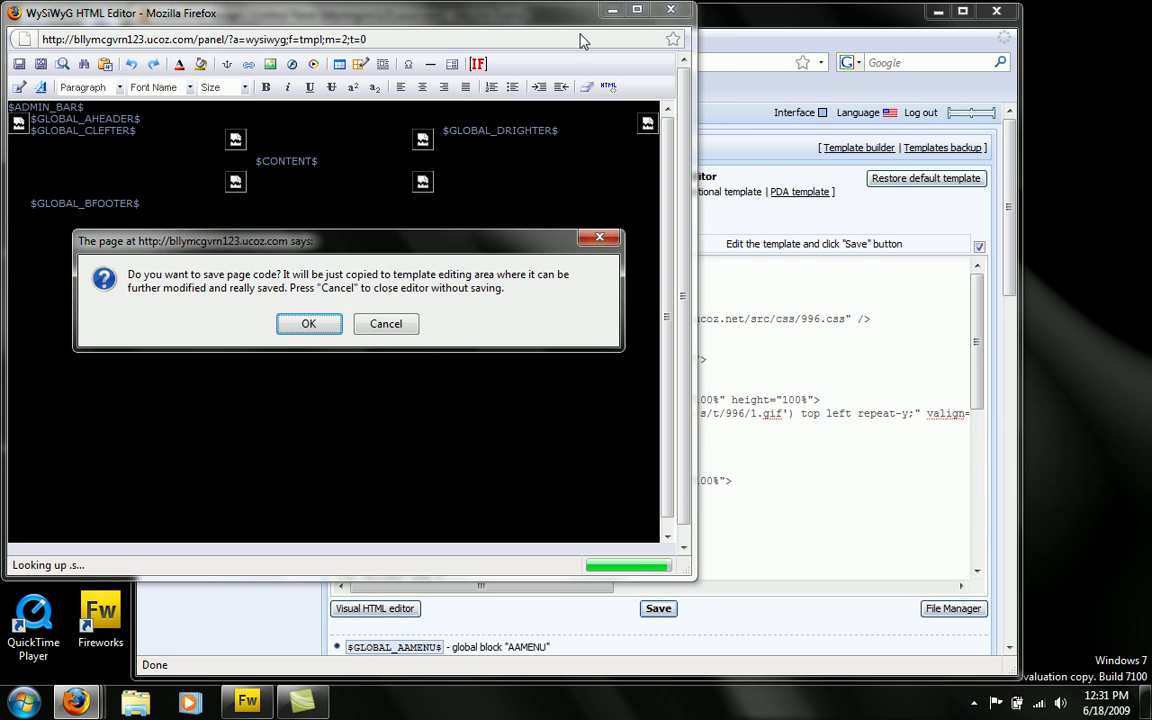
pyautogui.click(383, 324)
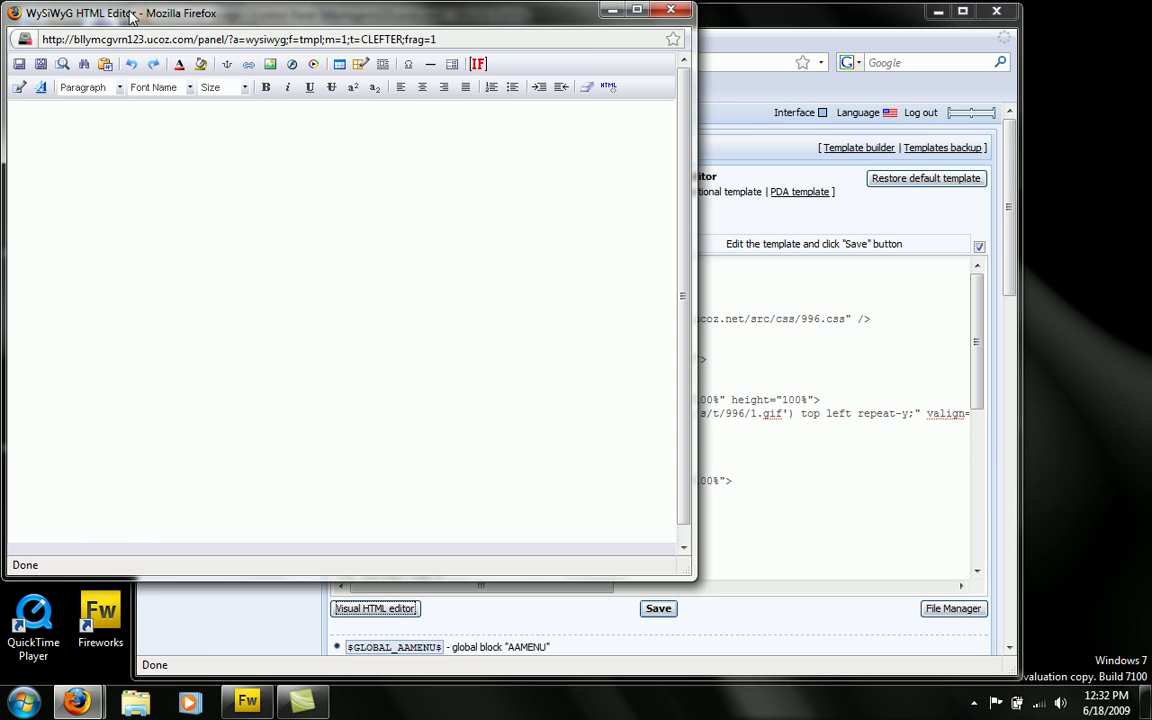
pyautogui.click(720, 22)
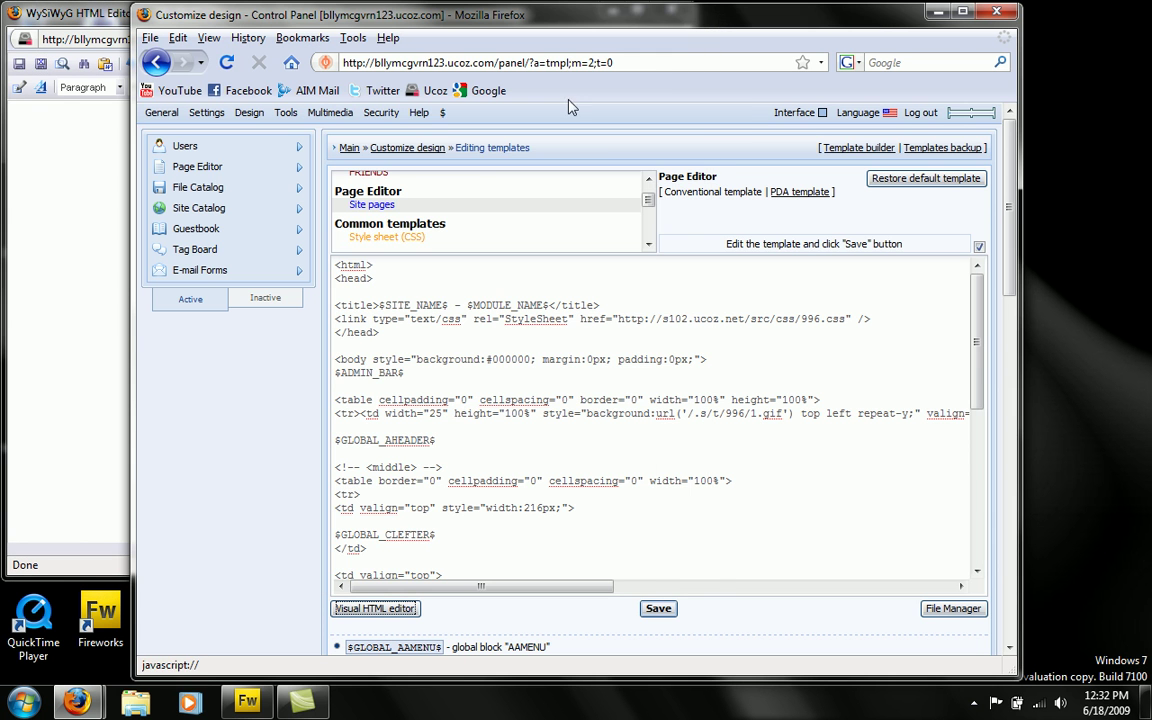
# - Open the live main page in a new tab and open its CLEFTER block in the WYSIWYG editor
pyautogui.middleClick(436, 91)
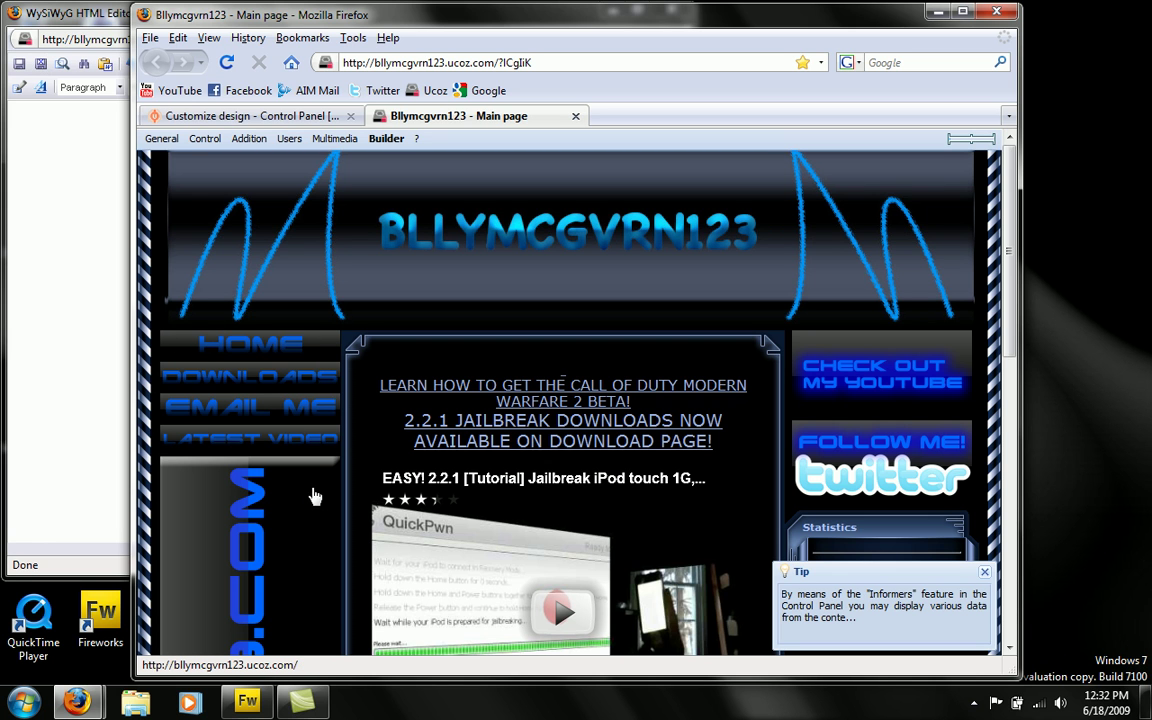
pyautogui.scroll(-8, 244, 290)
pyautogui.scroll(6, 243, 294)
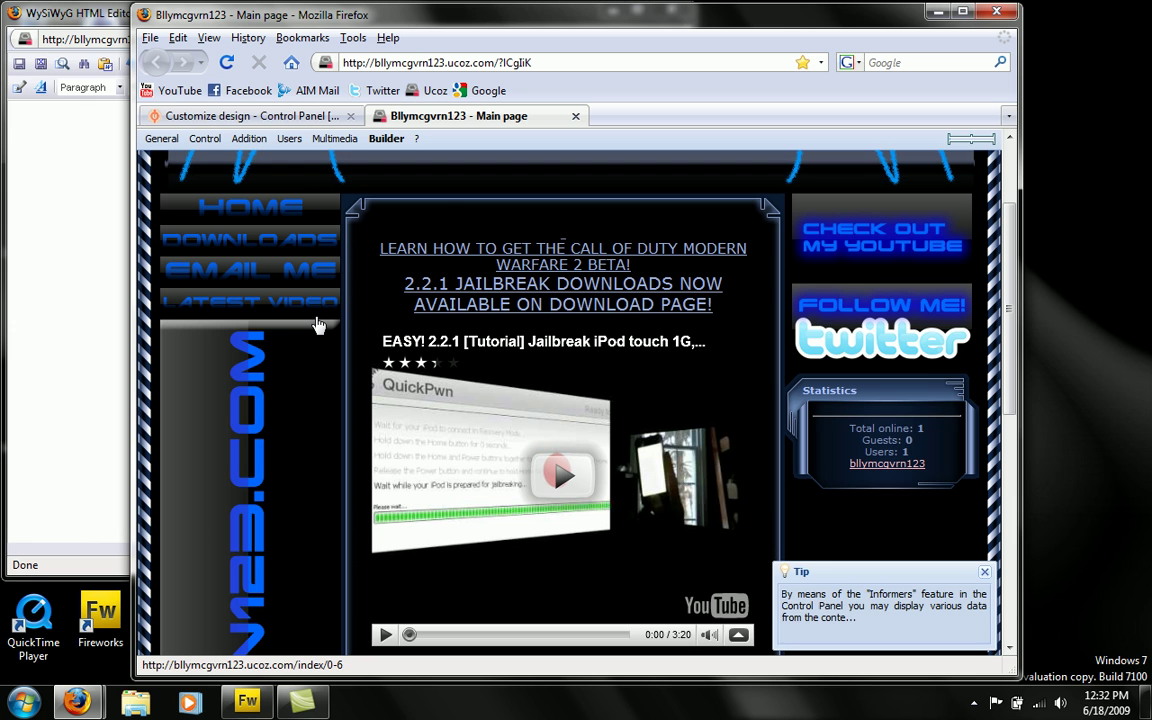
pyautogui.scroll(-7, 322, 325)
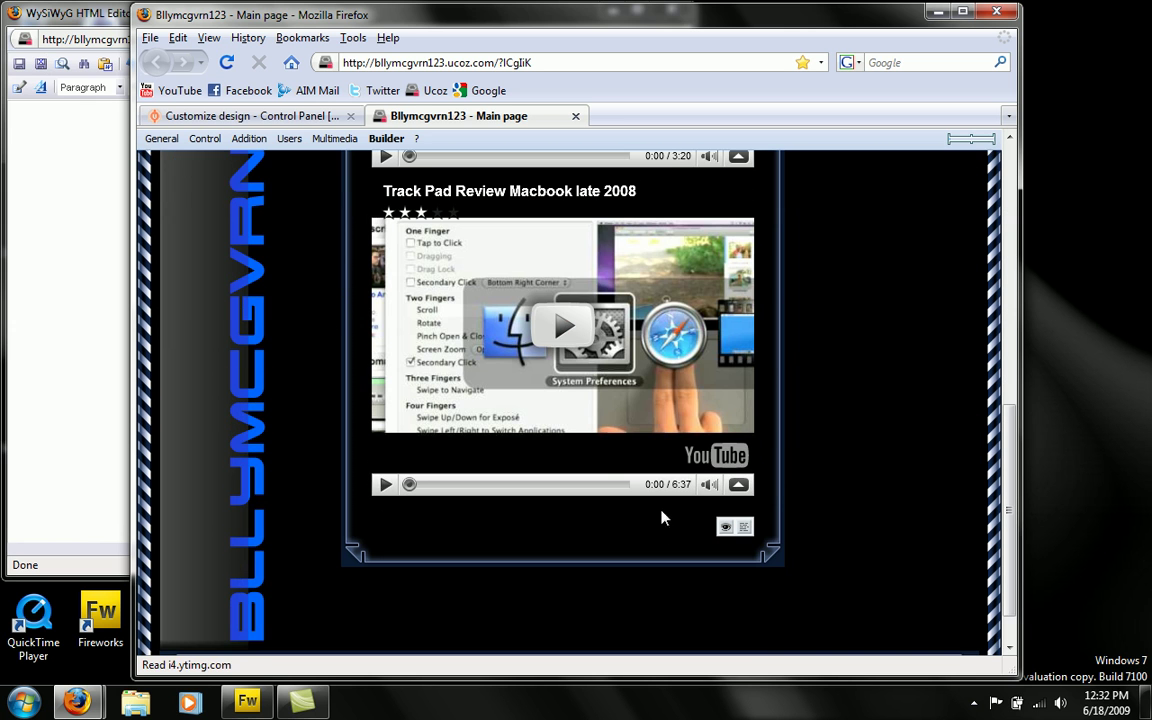
pyautogui.scroll(5, 414, 223)
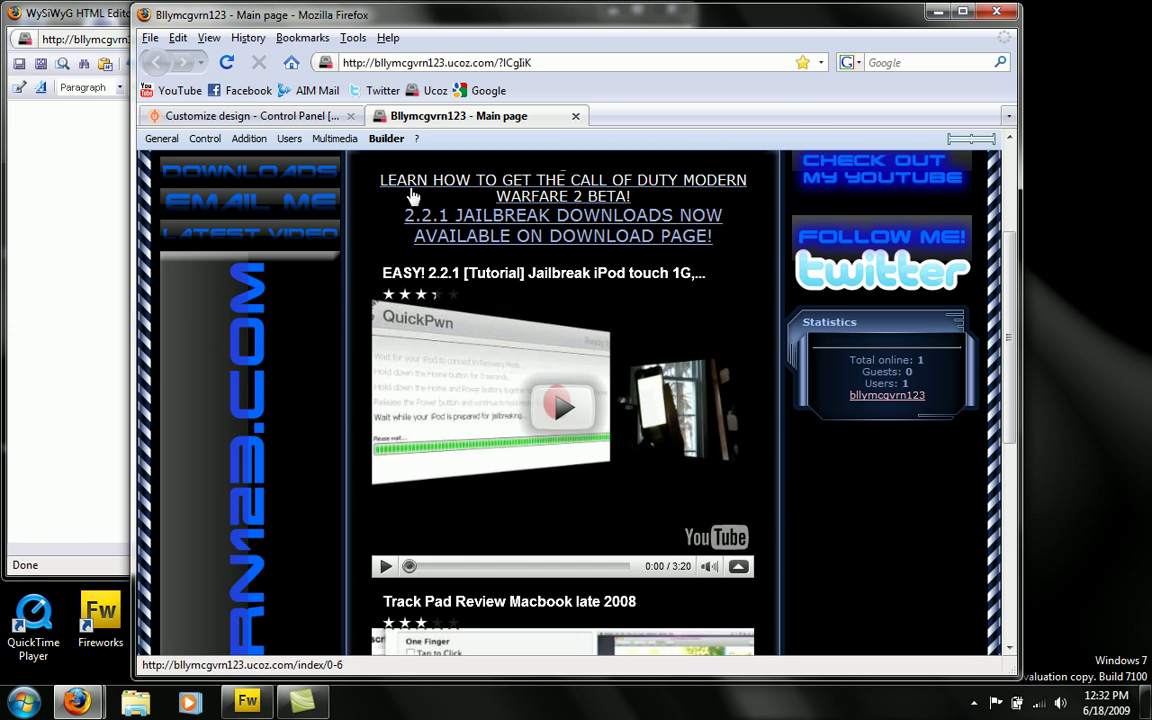
pyautogui.scroll(-1, 586, 537)
pyautogui.scroll(-3, 586, 537)
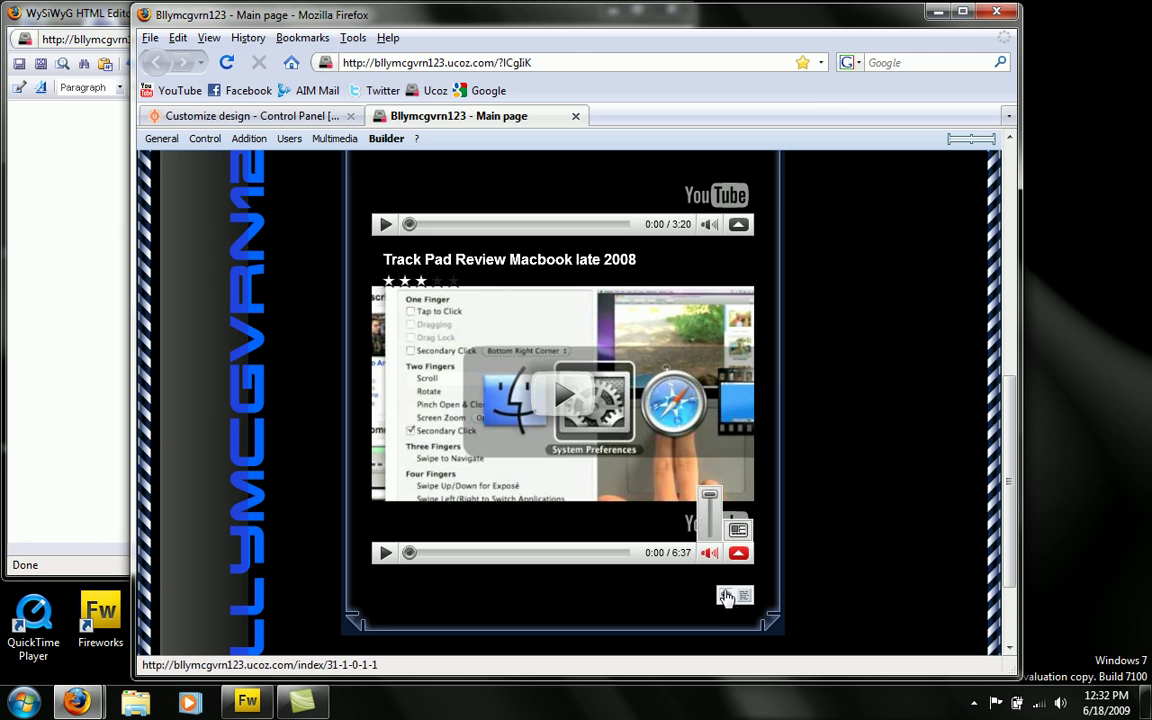
pyautogui.click(727, 594)
# - Add an empty line above $LAST_NEWS$ in the main page content
pyautogui.click(81, 265)
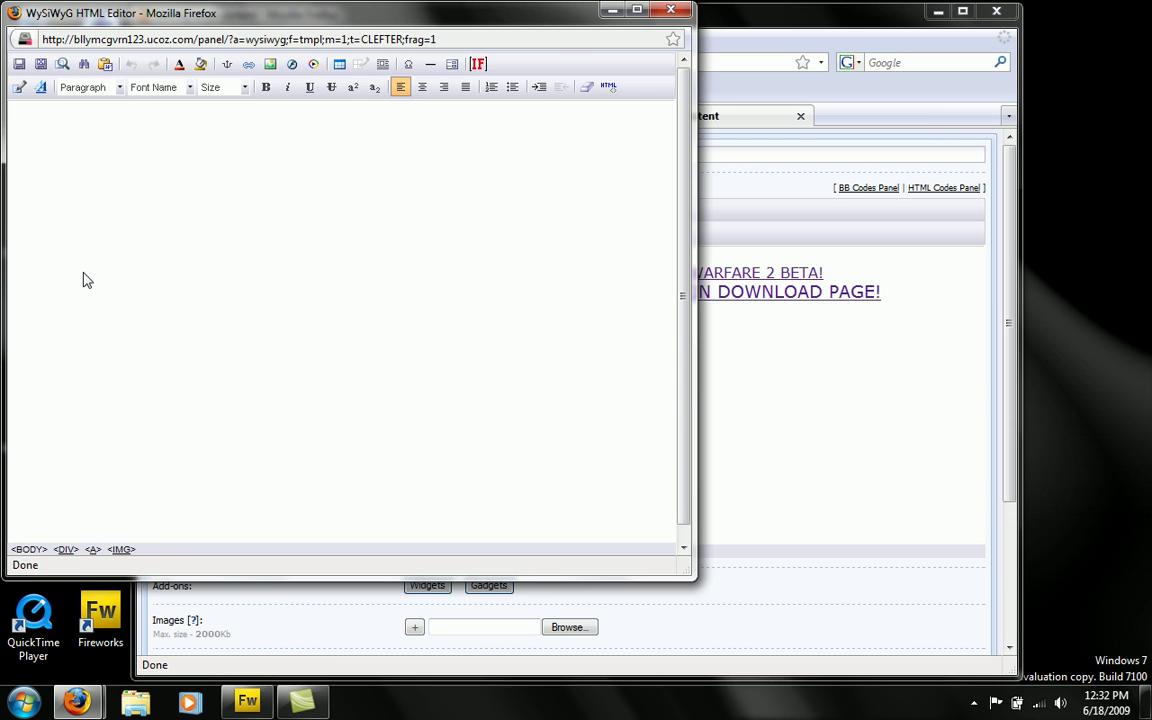
pyautogui.click(733, 445)
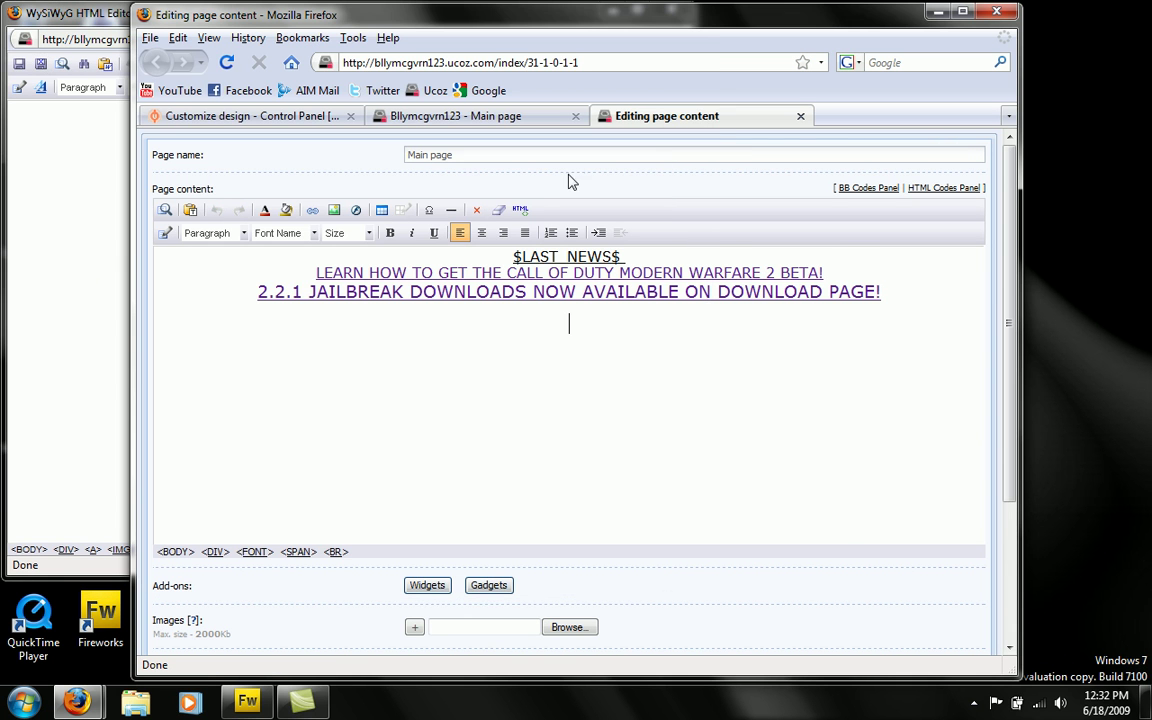
pyautogui.click(513, 257)
pyautogui.press('Return')
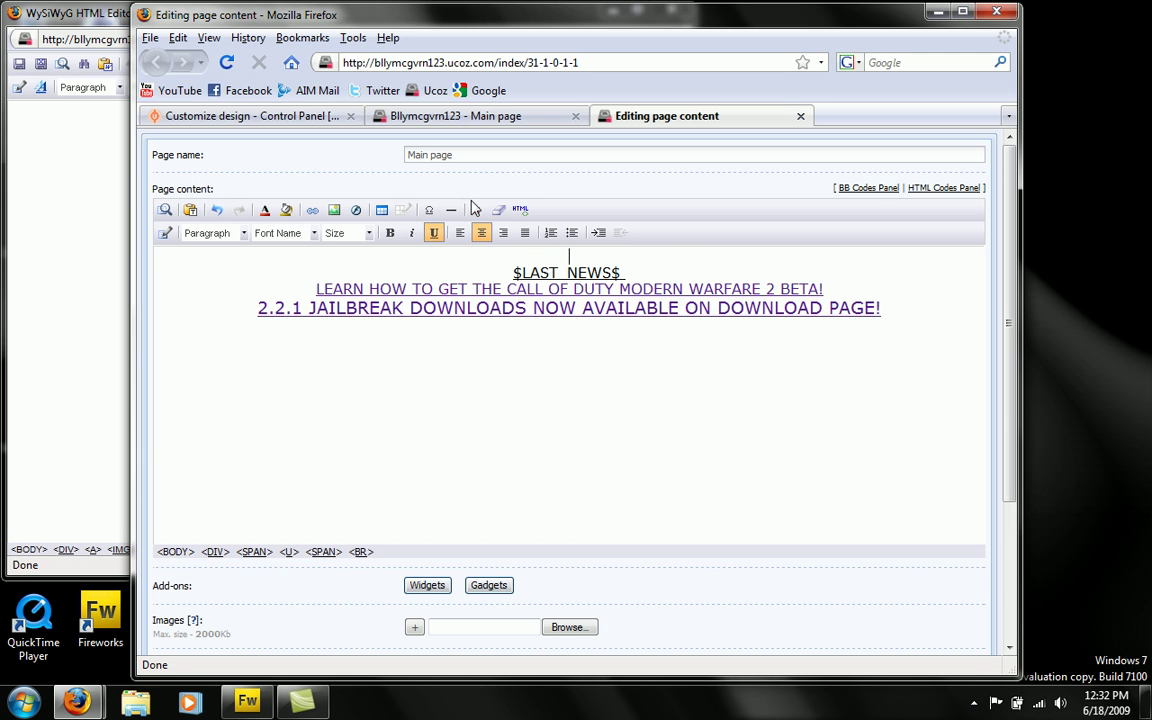
pyautogui.press('Up')
# - Insert butttonhome2.png from the File Manager on that line and start a hyperlink on it
pyautogui.click(334, 210)
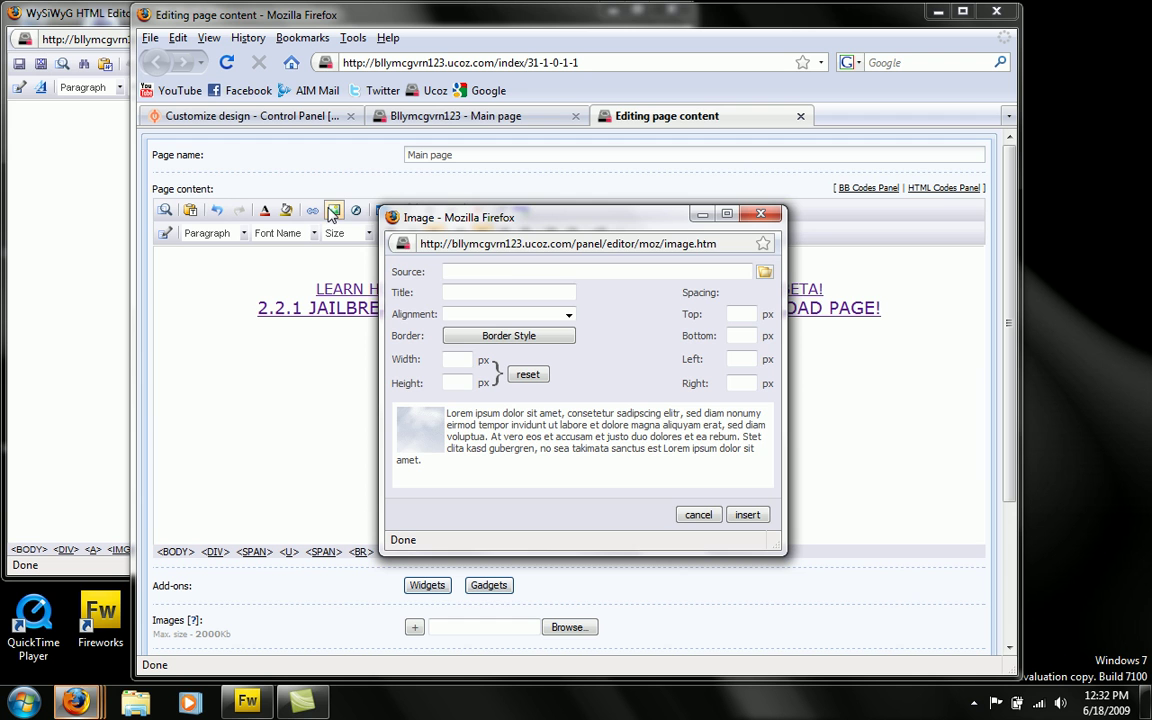
pyautogui.click(764, 272)
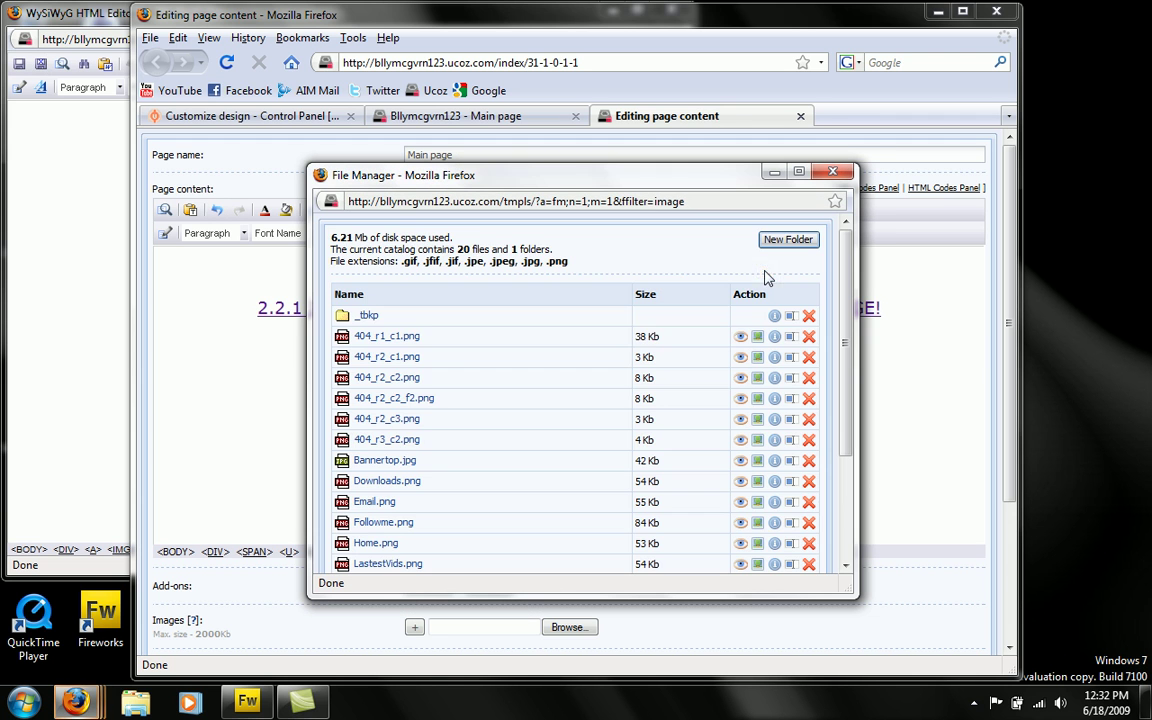
pyautogui.scroll(-3, 451, 372)
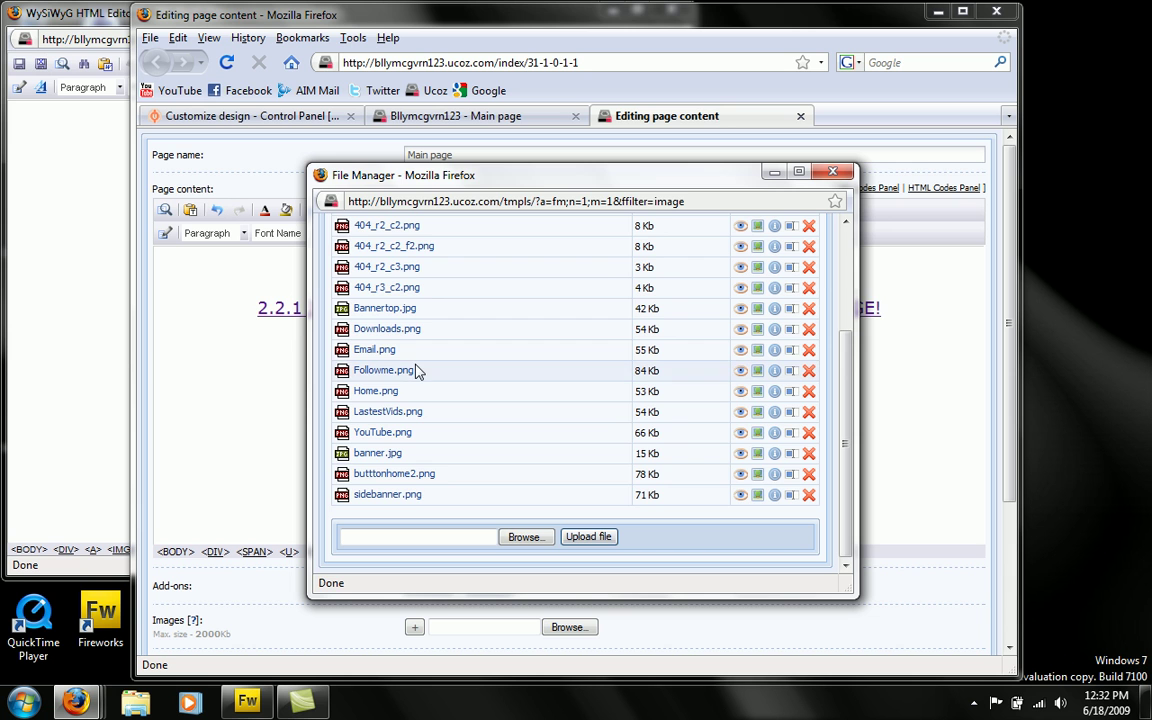
pyautogui.click(400, 474)
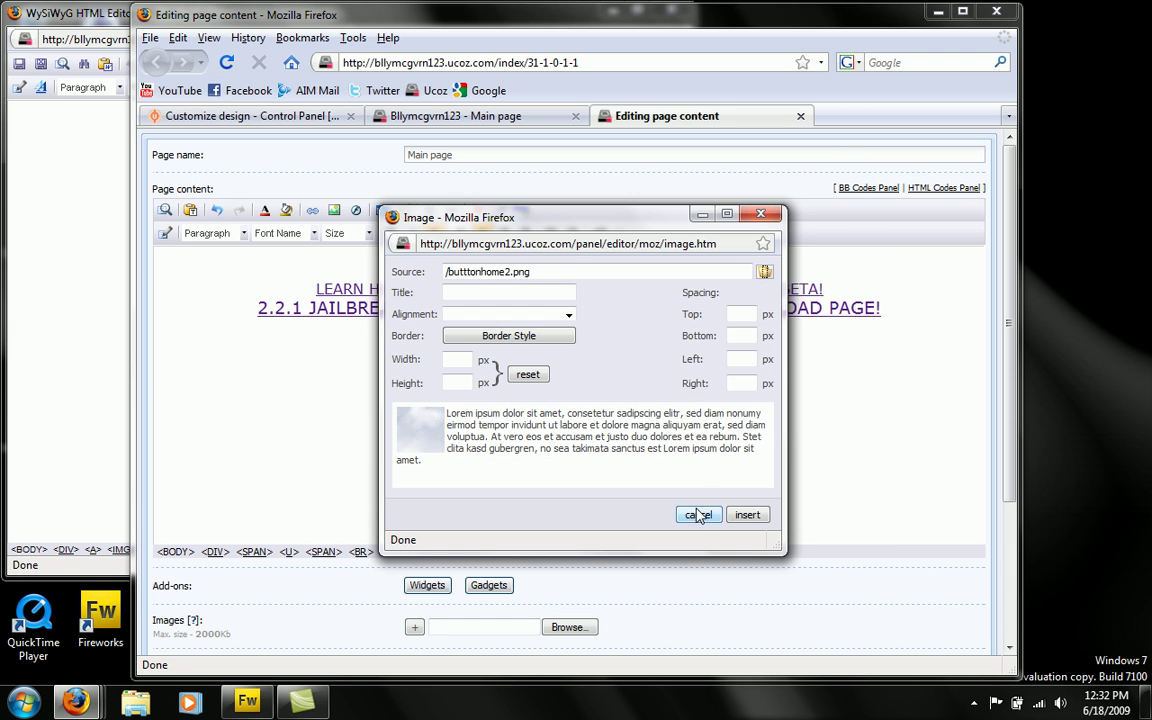
pyautogui.click(747, 515)
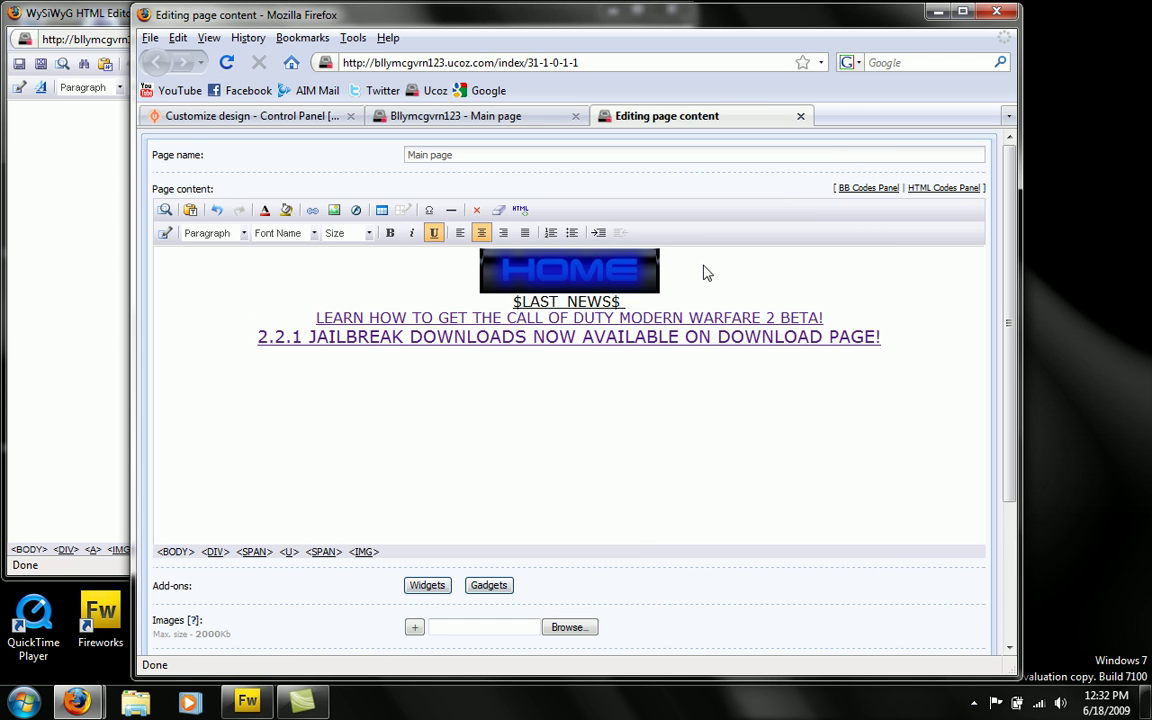
pyautogui.click(608, 265)
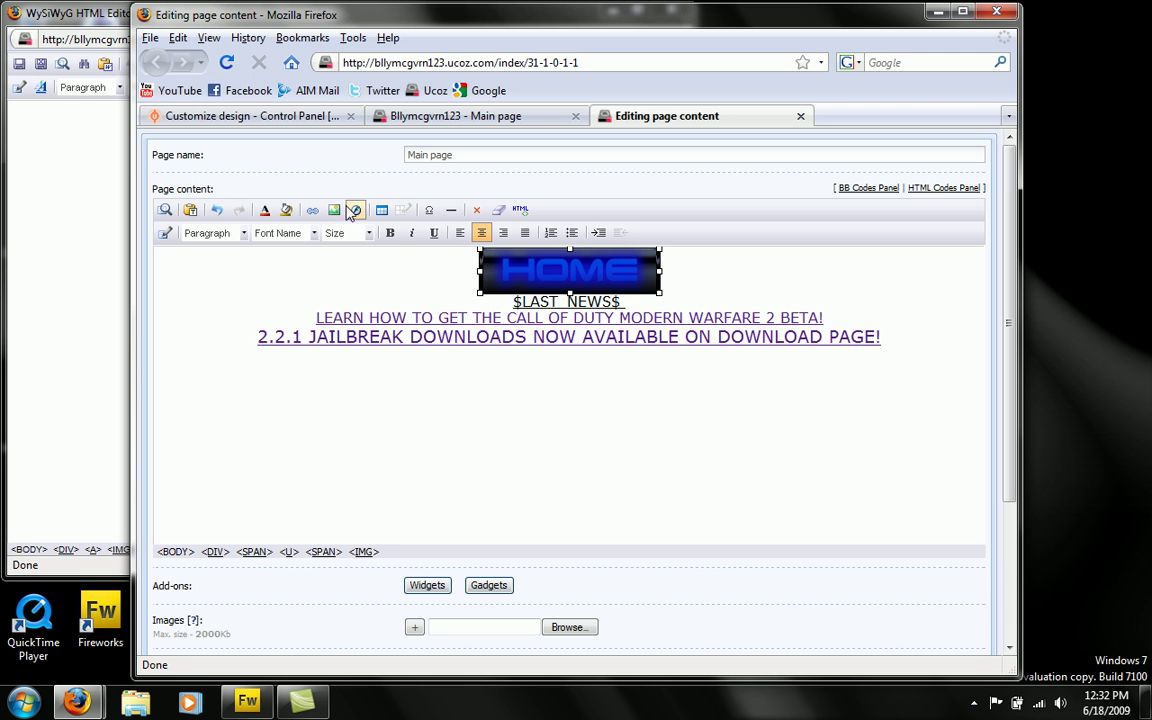
pyautogui.click(312, 210)
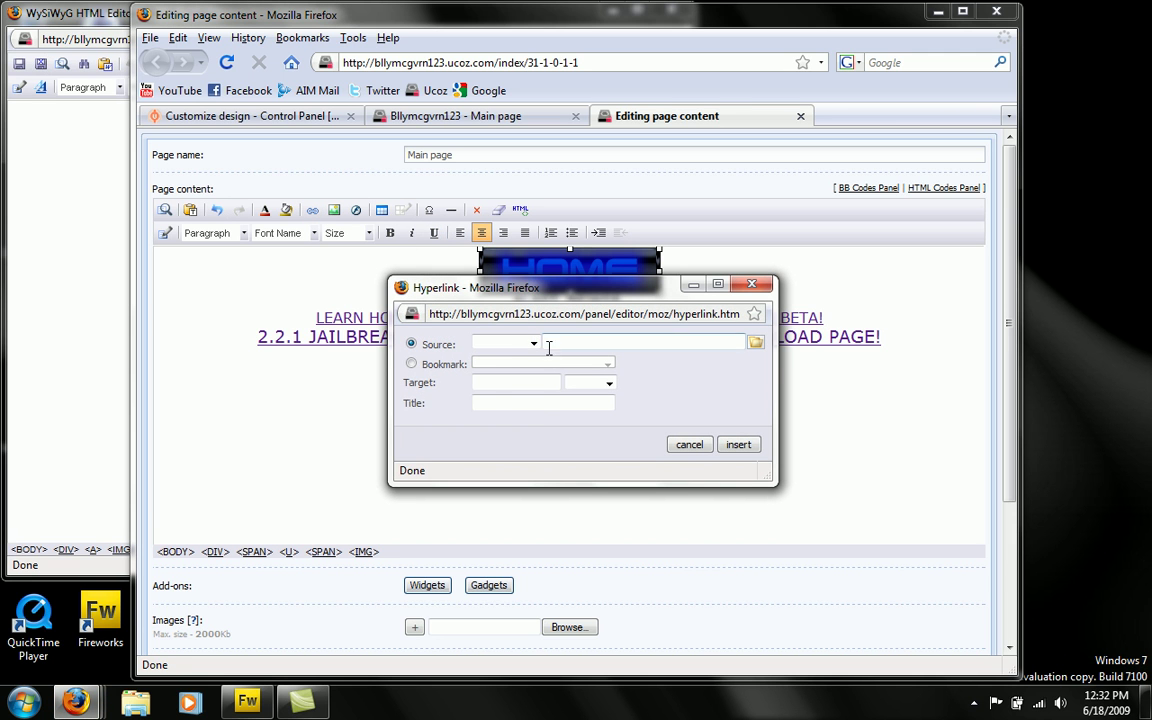
pyautogui.click(533, 343)
pyautogui.click(492, 367)
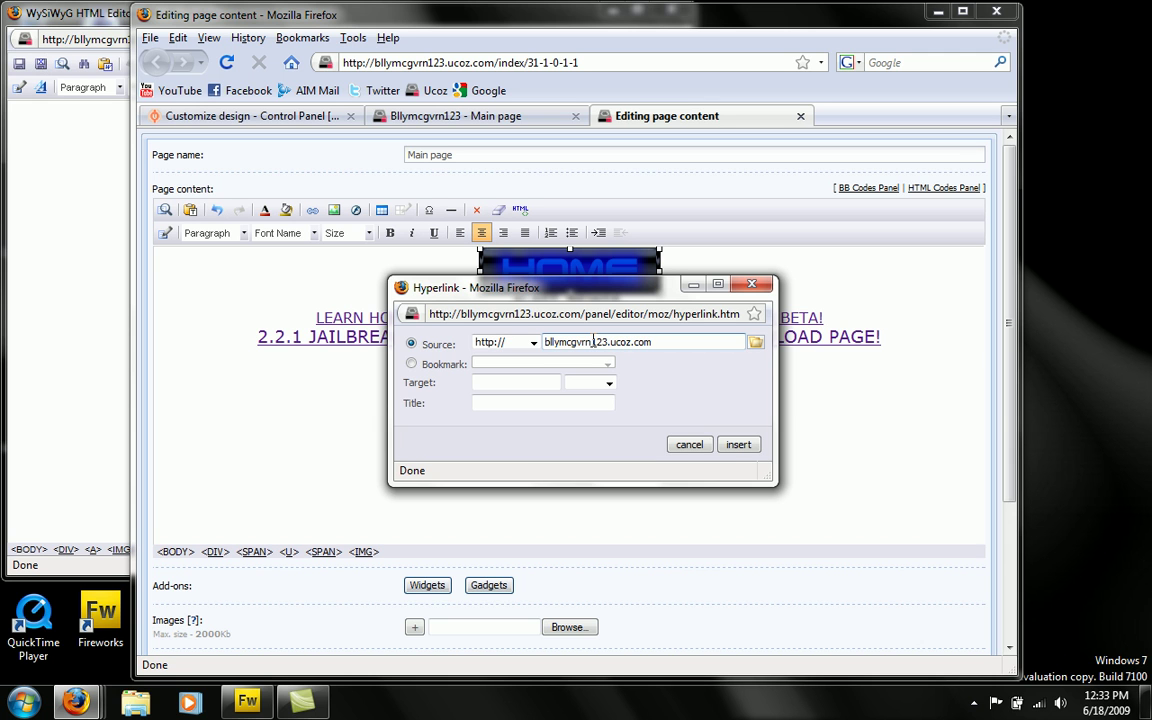
pyautogui.click(738, 444)
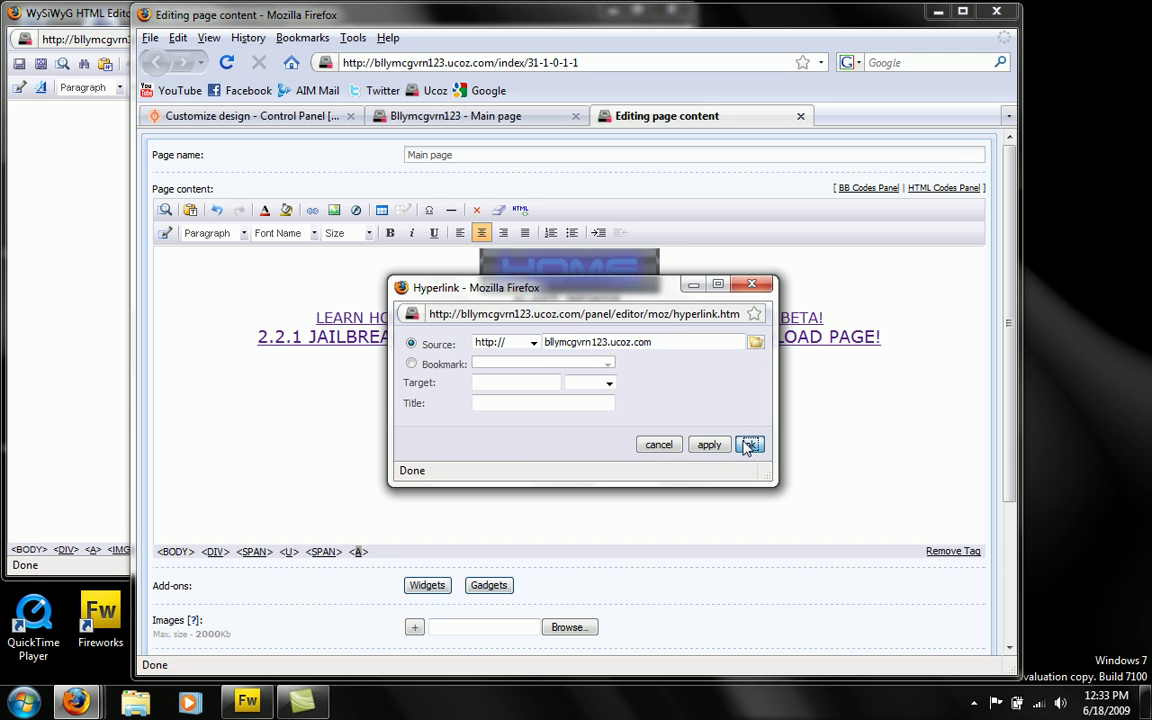
pyautogui.click(747, 444)
# - Save the main page changes and view the updated live page
pyautogui.scroll(-4, 591, 522)
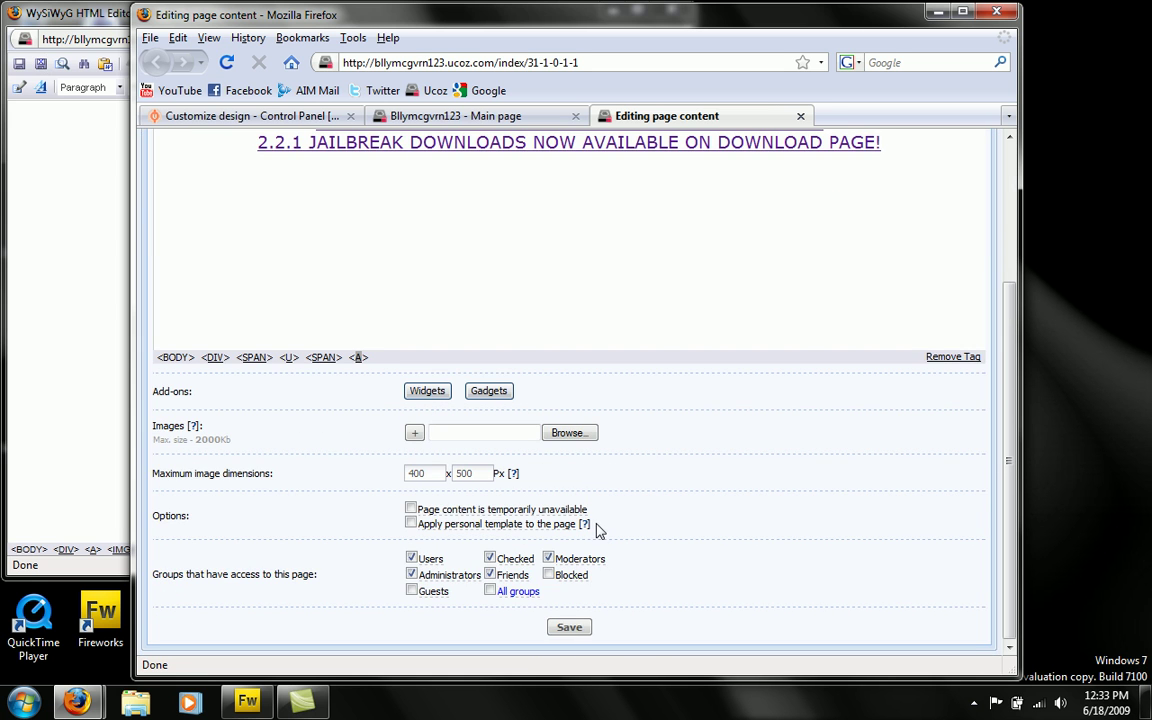
pyautogui.click(567, 627)
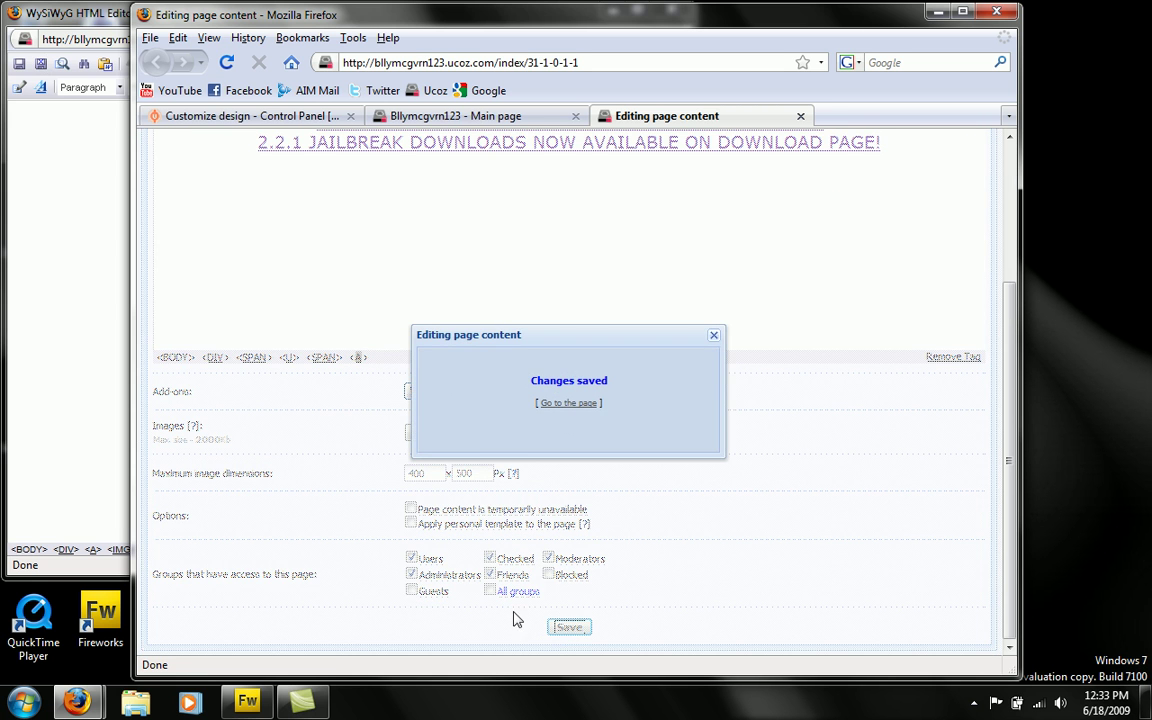
pyautogui.click(578, 406)
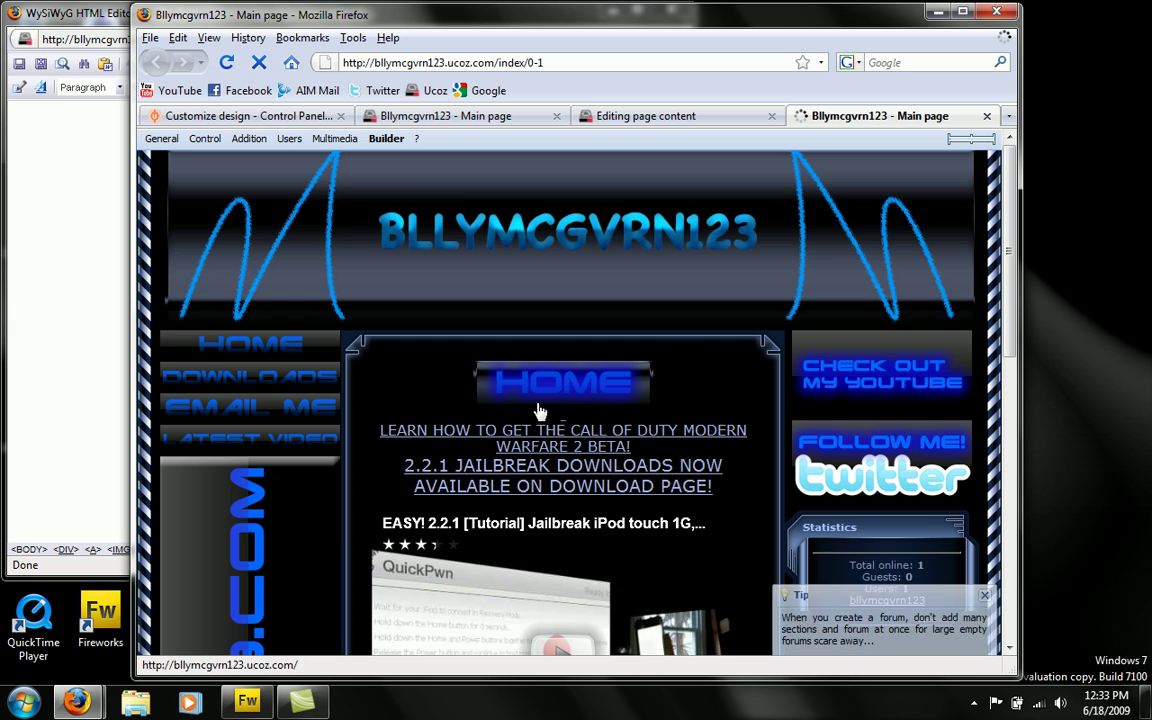
# - Test the new HOME button's link on the published main page
pyautogui.scroll(-1, 456, 376)
pyautogui.scroll(-1, 456, 376)
pyautogui.scroll(3, 600, 370)
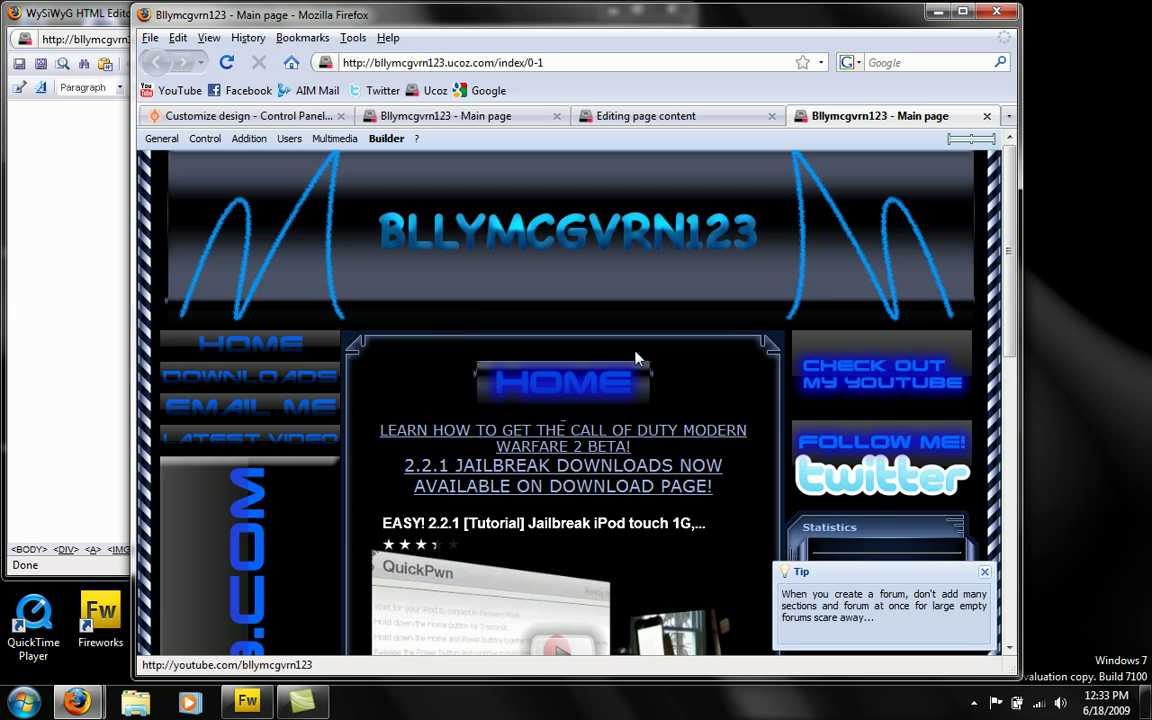
pyautogui.scroll(-1, 612, 381)
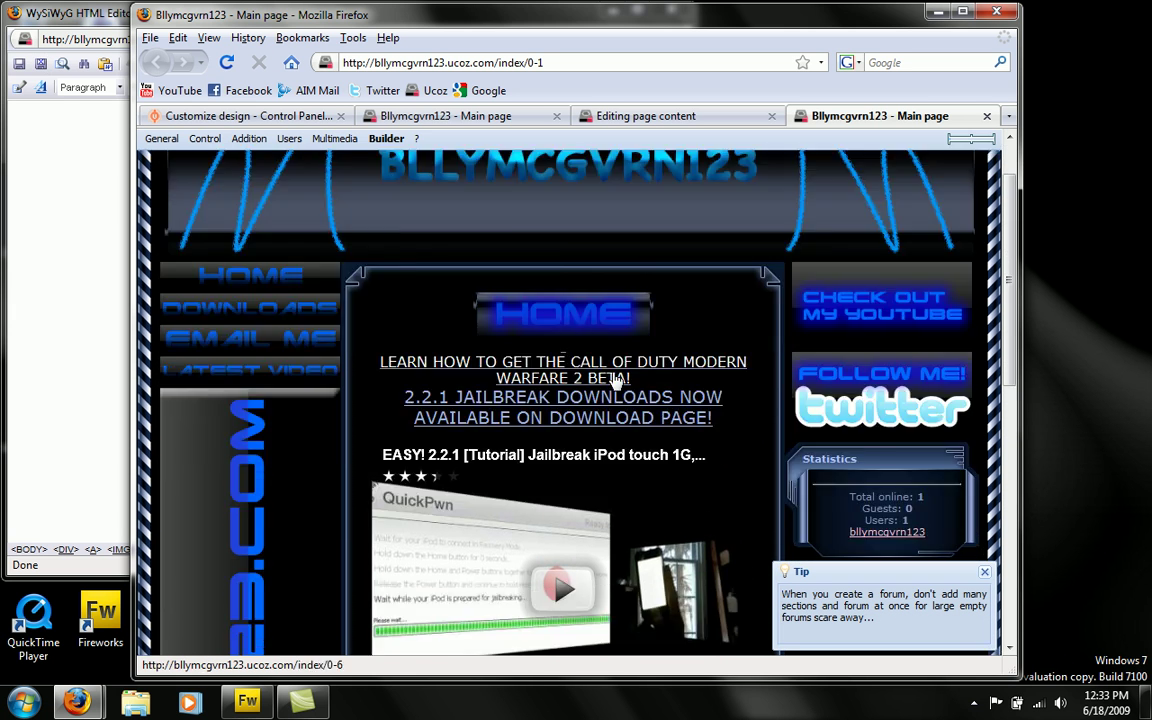
pyautogui.scroll(1, 616, 380)
pyautogui.click(617, 380)
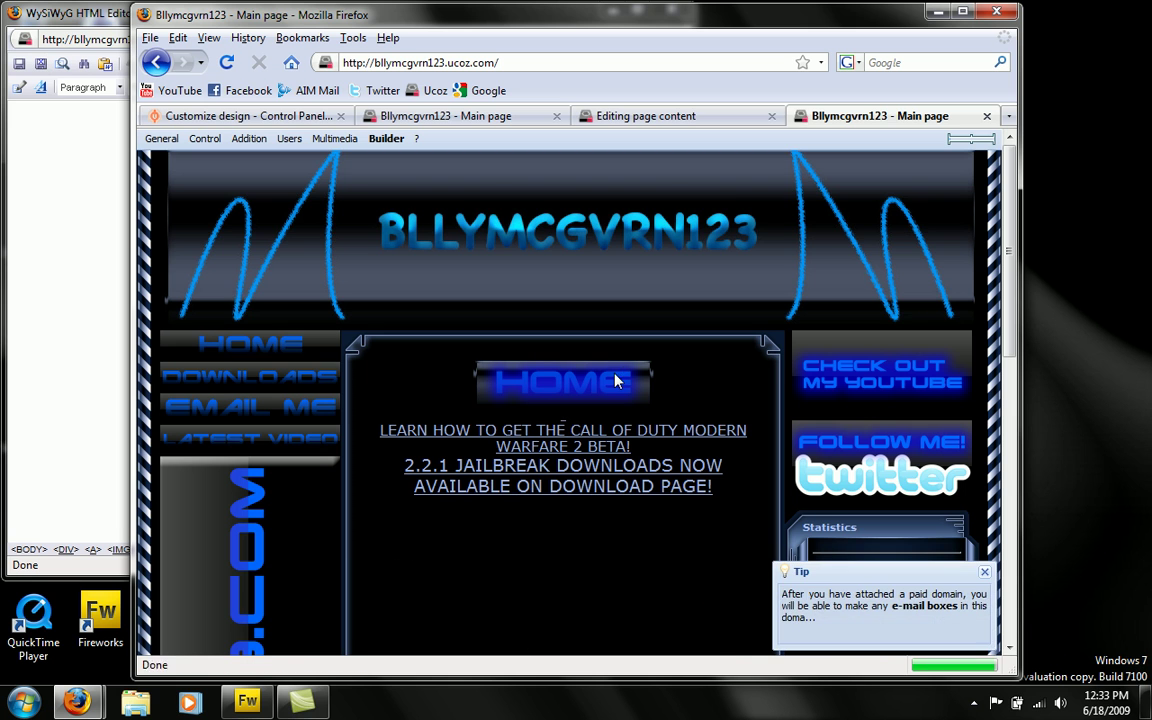
# - Go to the EMAIL ME contact page from the left menu
pyautogui.scroll(-3, 570, 352)
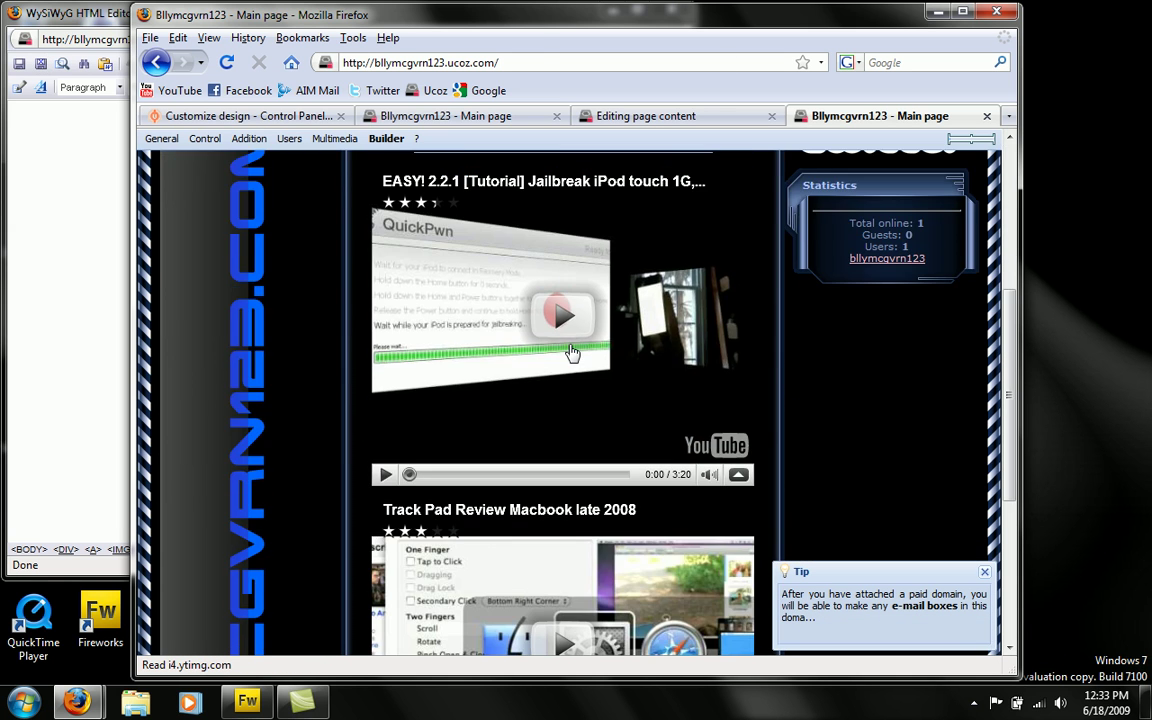
pyautogui.scroll(3, 570, 352)
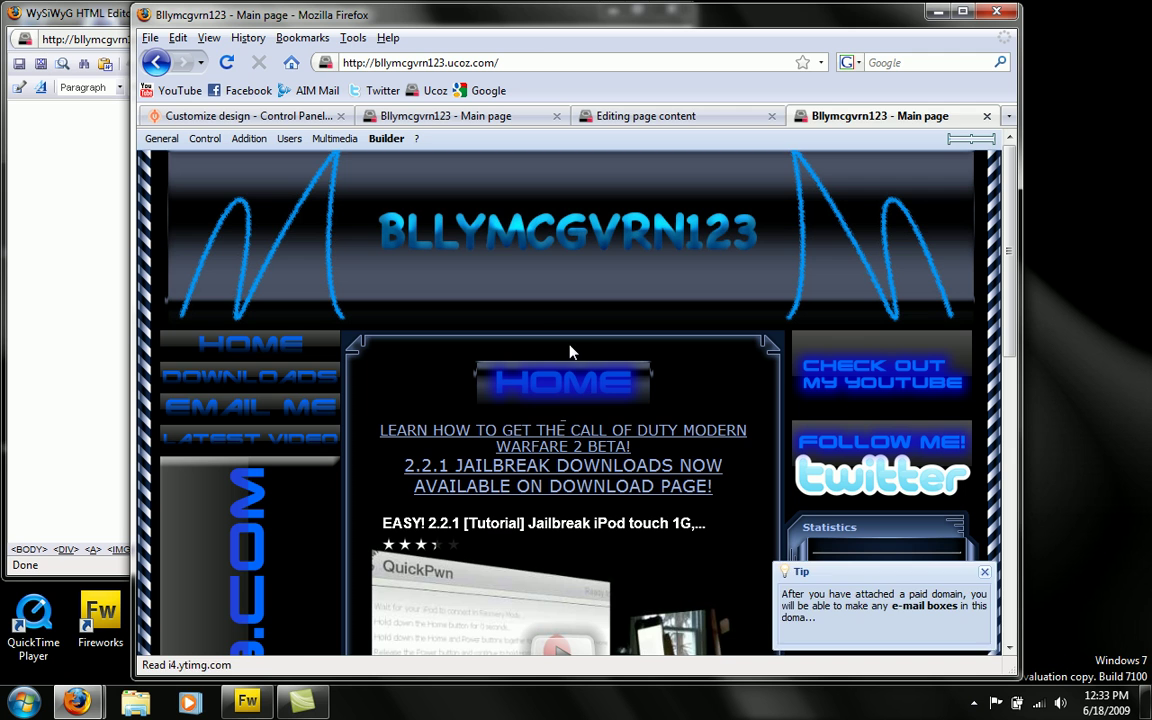
pyautogui.click(315, 406)
# - Look over the Contact Us feedback form, briefly highlighting its intro text
pyautogui.scroll(-3, 325, 437)
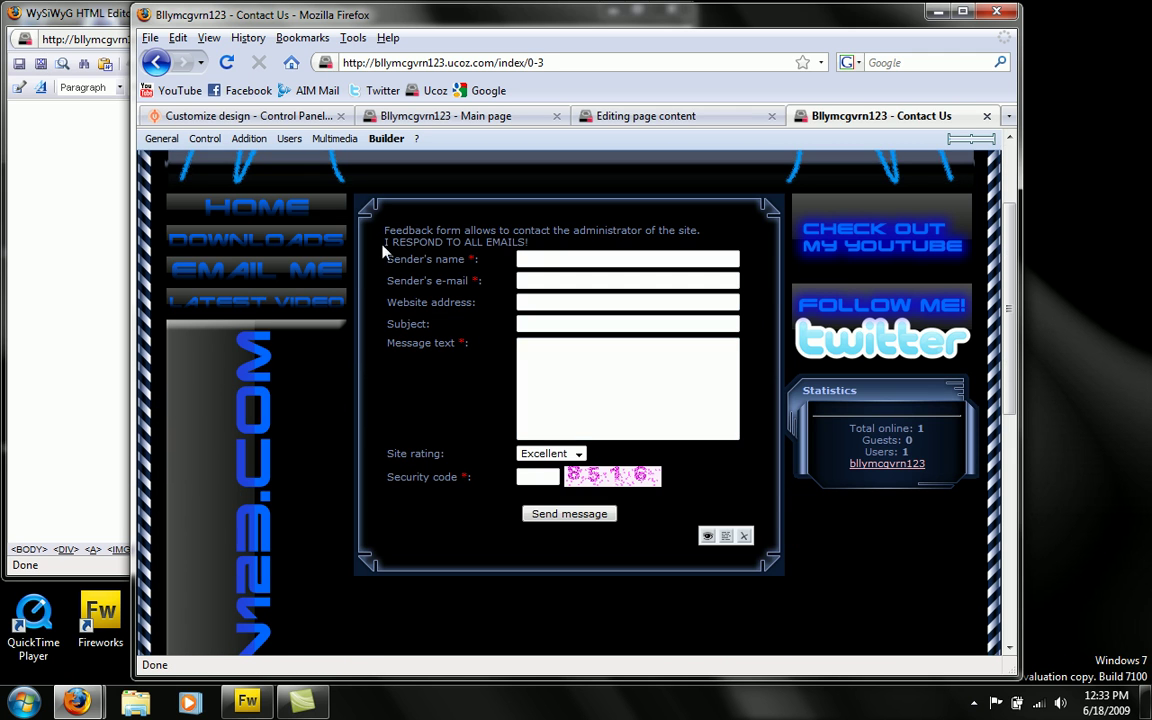
pyautogui.moveTo(348, 227); pyautogui.dragTo(486, 232)
pyautogui.click(551, 233)
pyautogui.scroll(3, 280, 277)
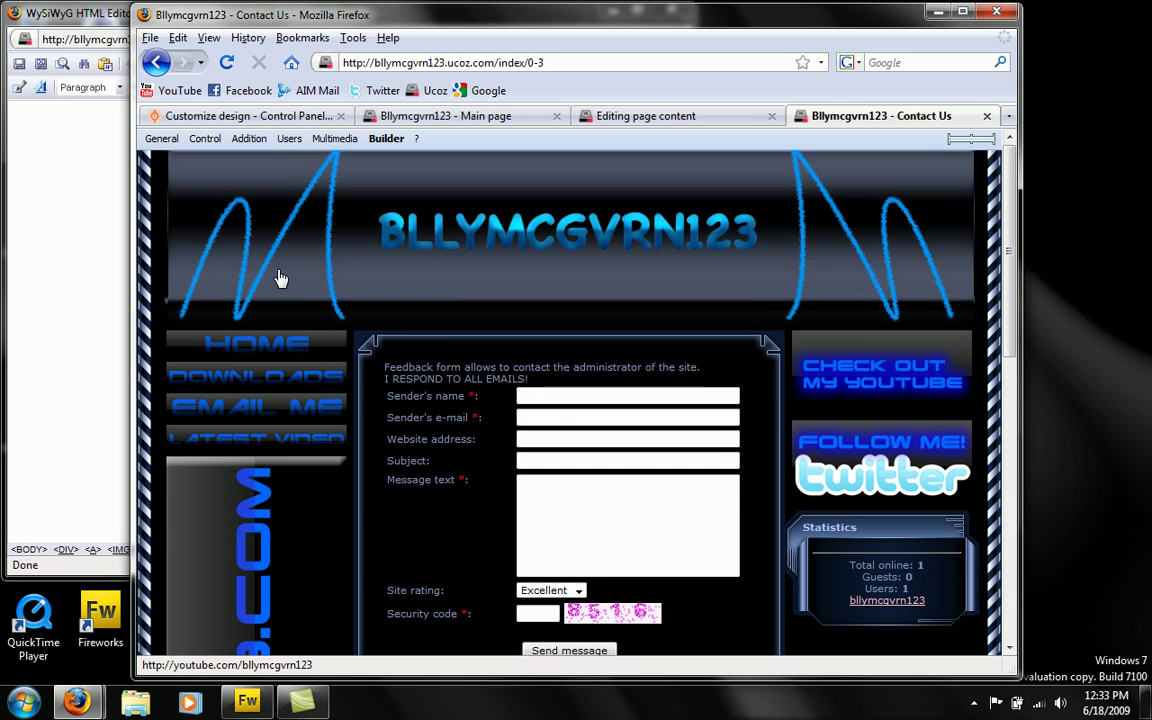